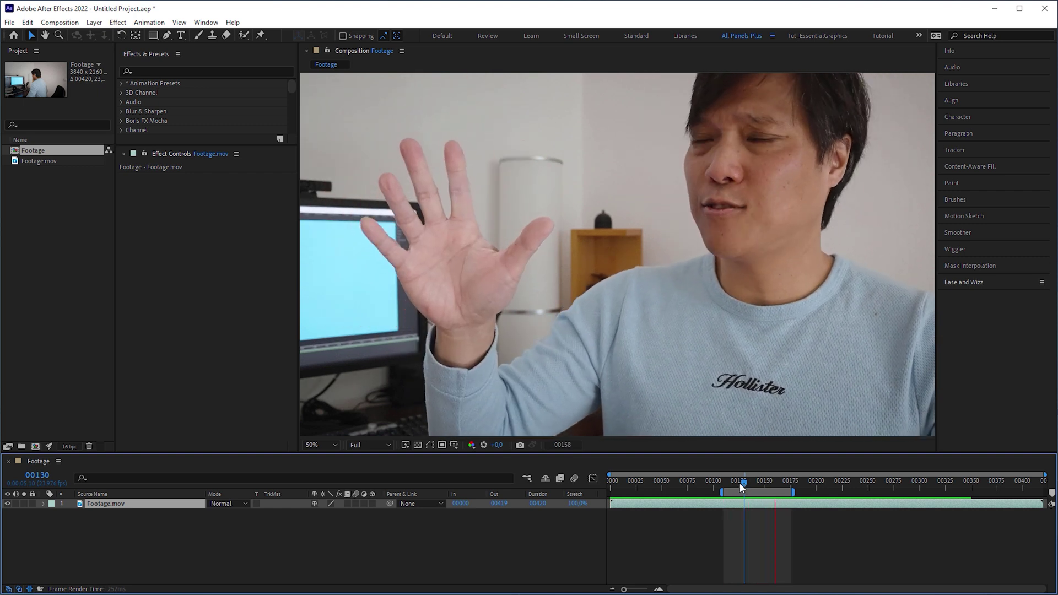
Stop playback, go to frame 110, and trim the Footage composition to its work area.
{"action": "key", "text": "space"}
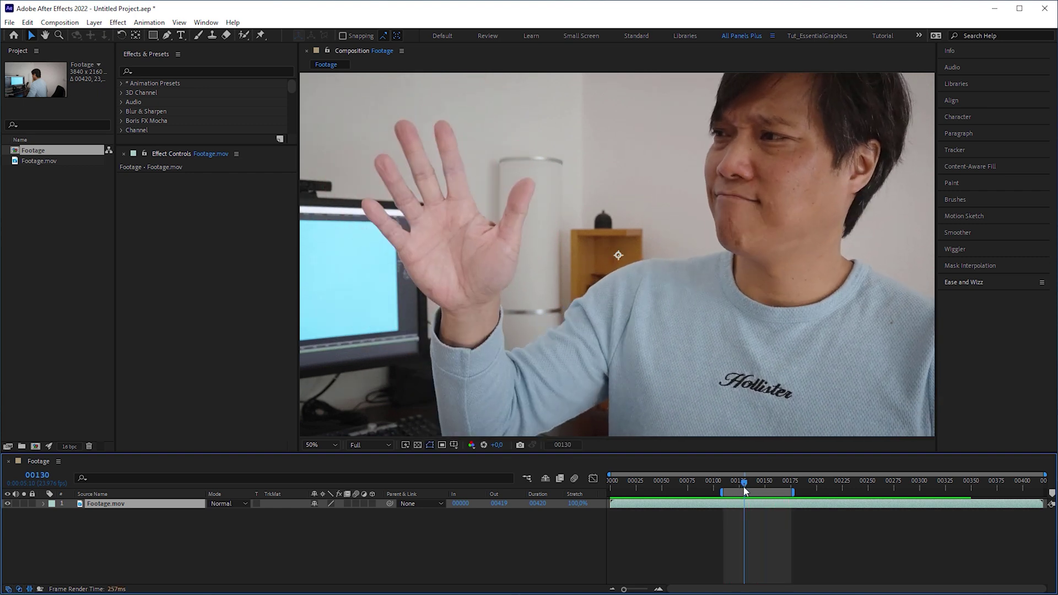
{"action": "left_click_drag", "start_coordinate": [743, 486], "coordinate": [724, 484]}
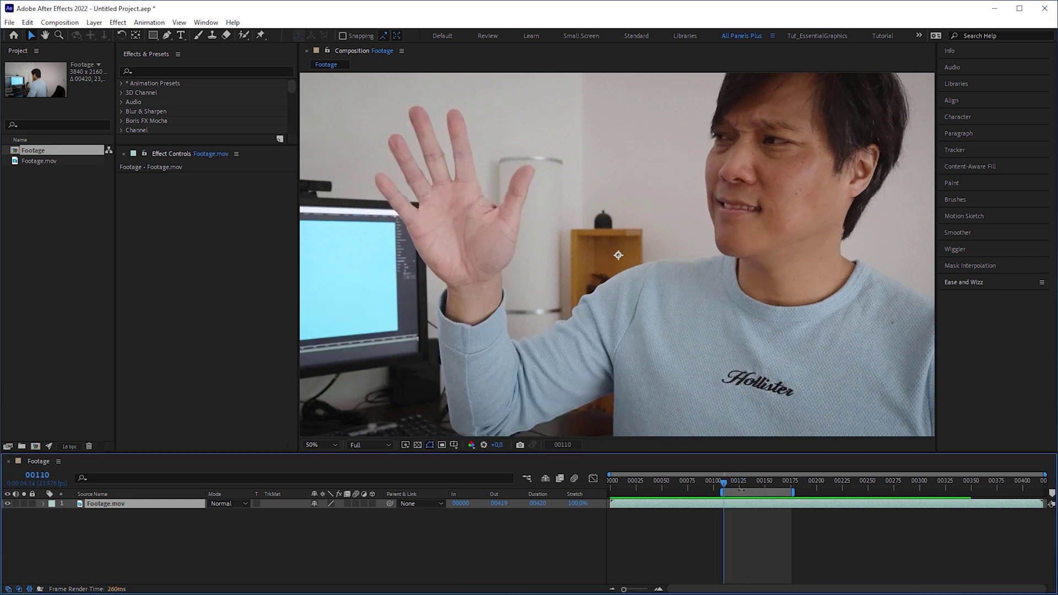
{"action": "right_click", "coordinate": [743, 491]}
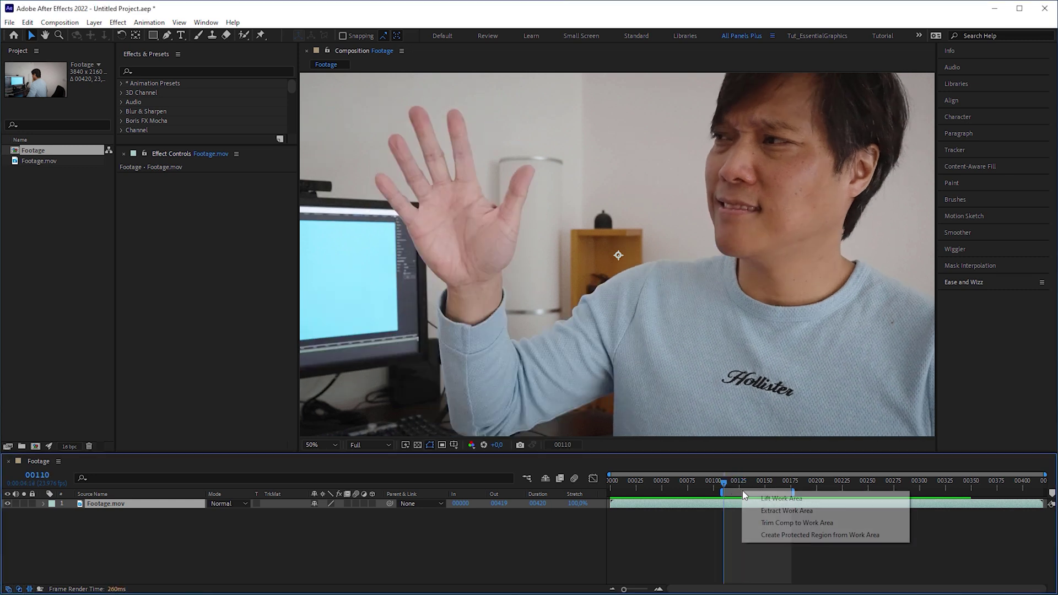
{"action": "left_click", "coordinate": [781, 523]}
Apply the Mocha AE effect to the Footage.mov layer and launch Mocha.
{"action": "left_click", "coordinate": [176, 71]}
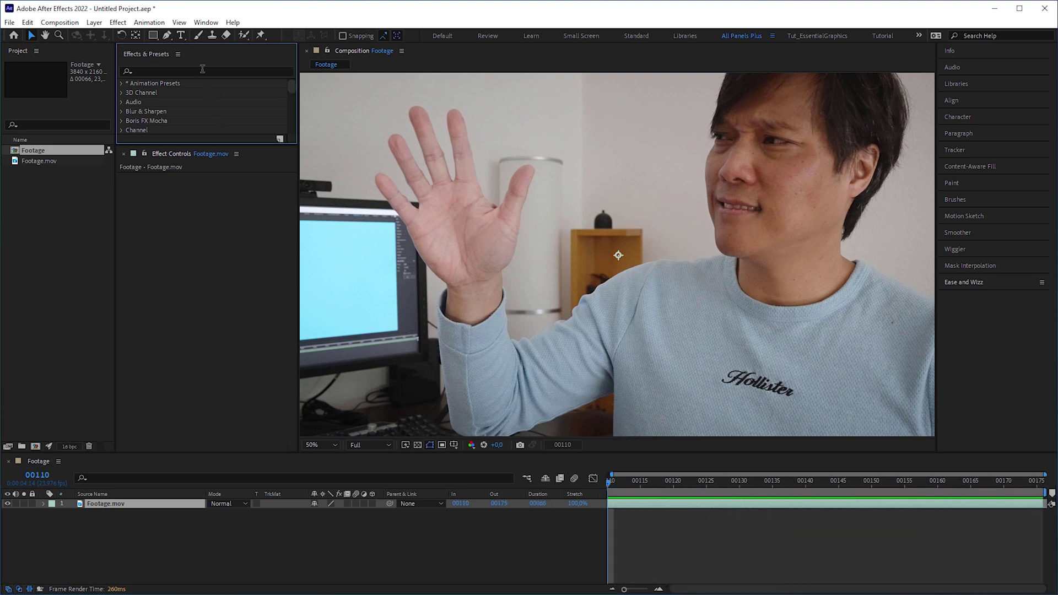
{"action": "type", "text": "mocha"}
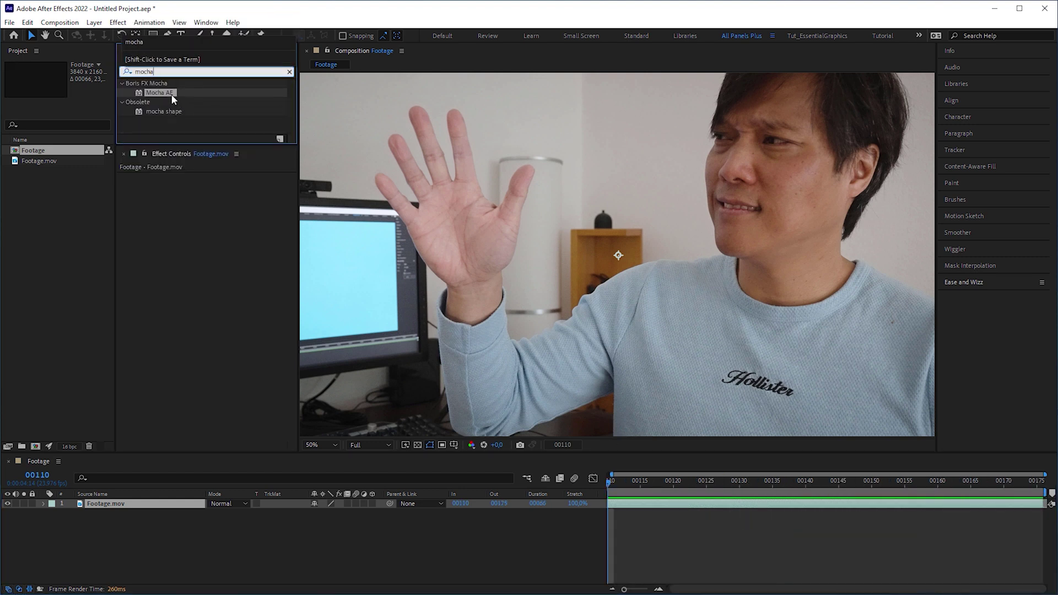
{"action": "left_click_drag", "start_coordinate": [172, 99], "coordinate": [205, 203]}
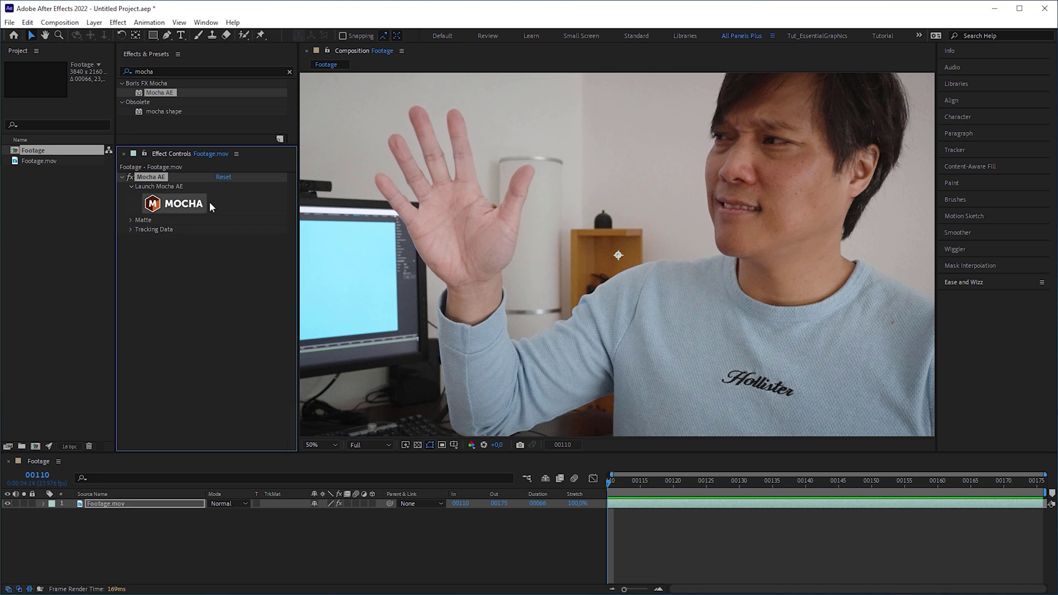
{"action": "left_click", "coordinate": [185, 207]}
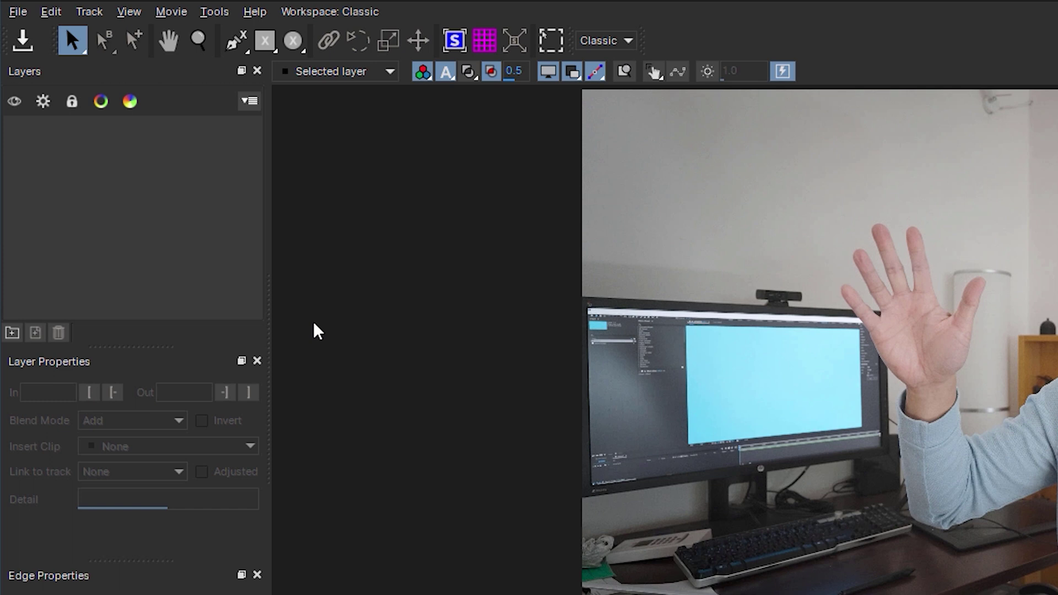
Draw a closed X-Spline shape around the ring finger of the raised hand at frame 110.
{"action": "left_click", "coordinate": [209, 45]}
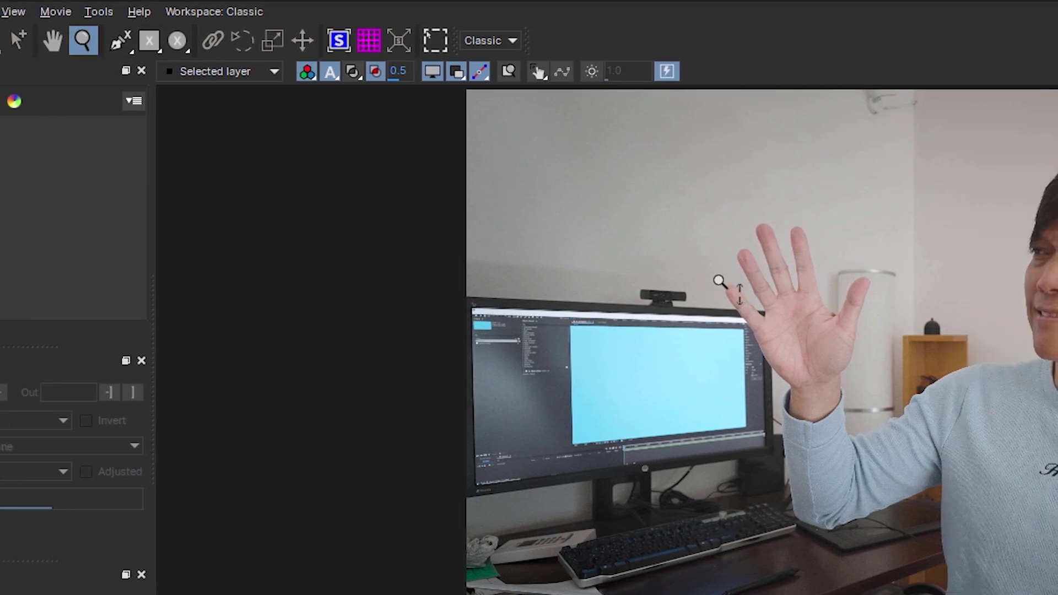
{"action": "left_click_drag", "start_coordinate": [735, 299], "coordinate": [890, 277]}
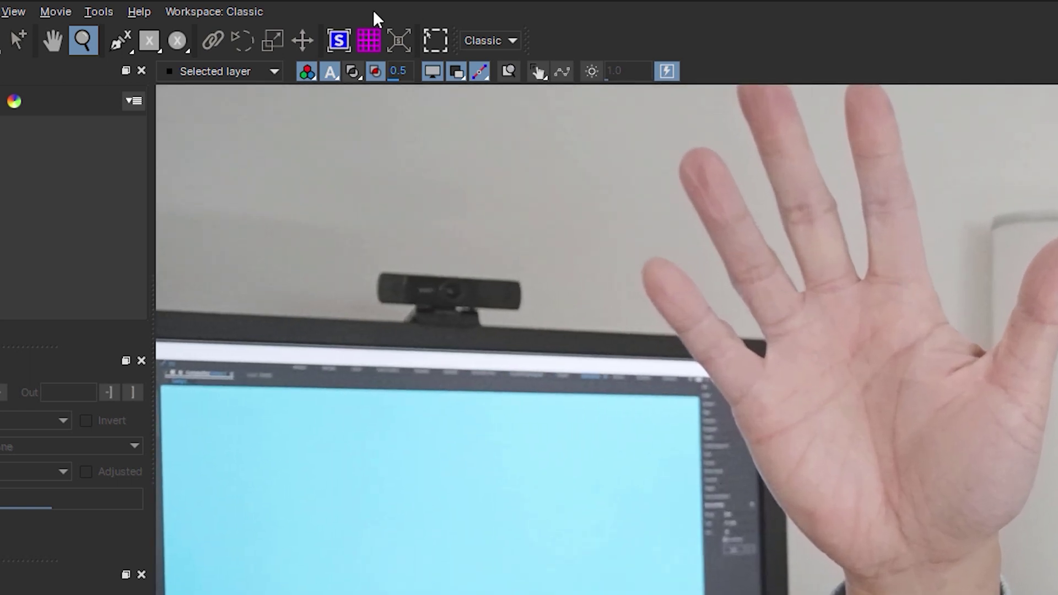
{"action": "left_click", "coordinate": [121, 40]}
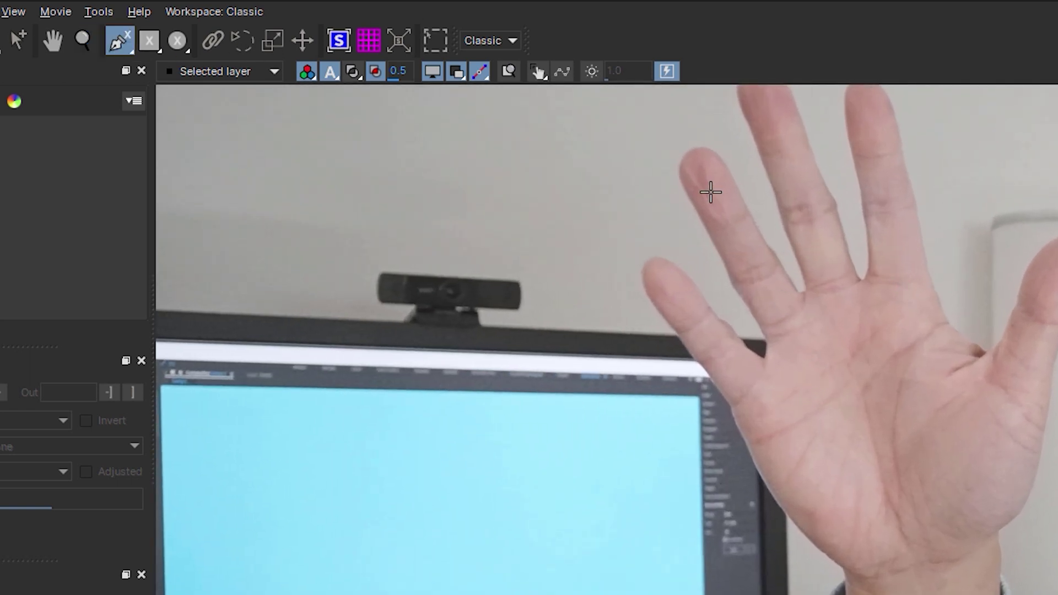
{"action": "left_click", "coordinate": [709, 142]}
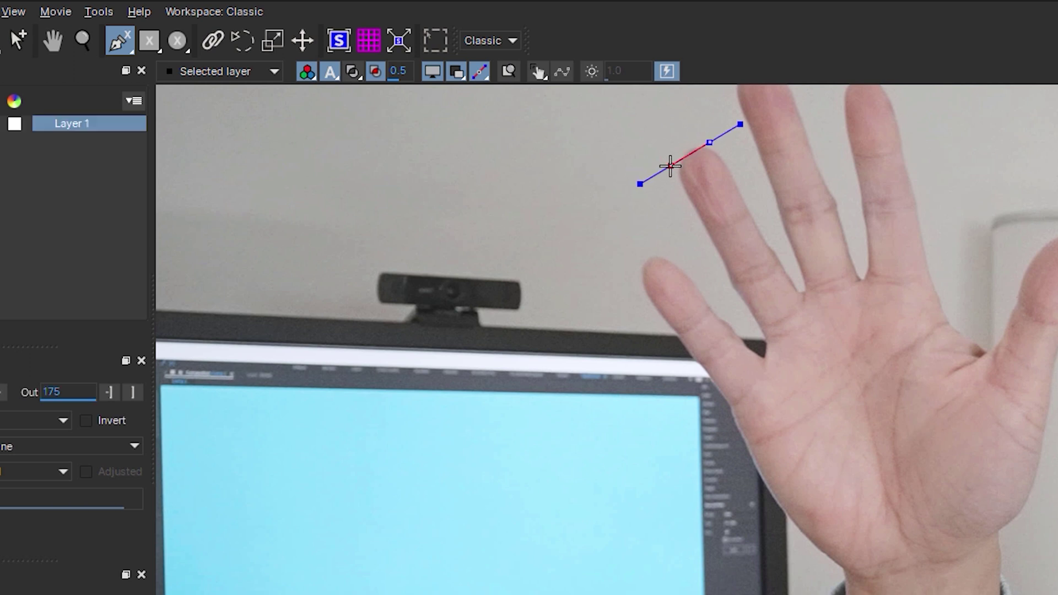
{"action": "left_click", "coordinate": [670, 165]}
{"action": "left_click", "coordinate": [768, 342]}
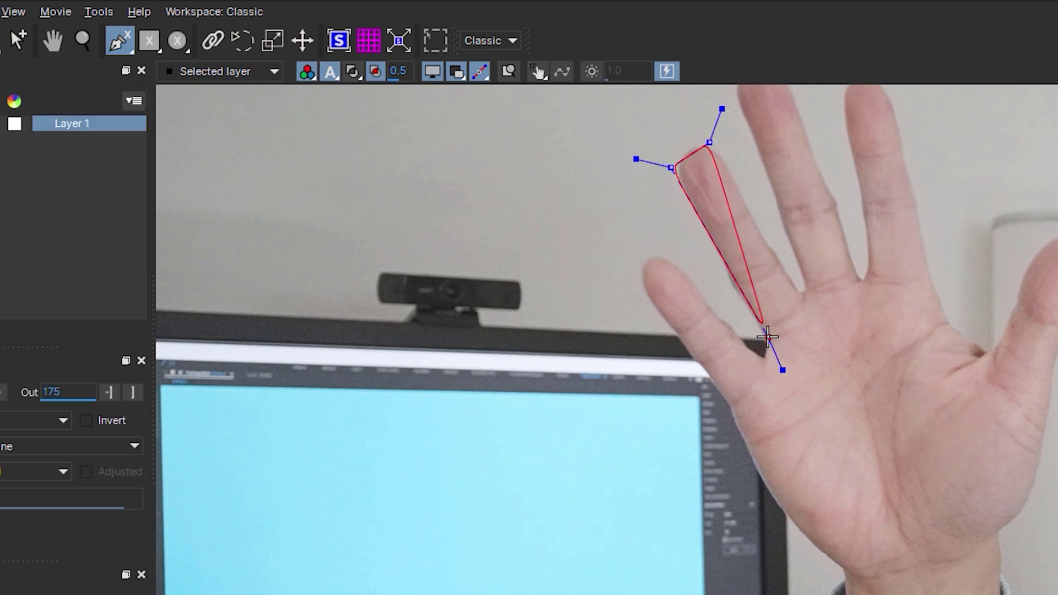
{"action": "left_click", "coordinate": [813, 301]}
{"action": "right_click", "coordinate": [756, 202]}
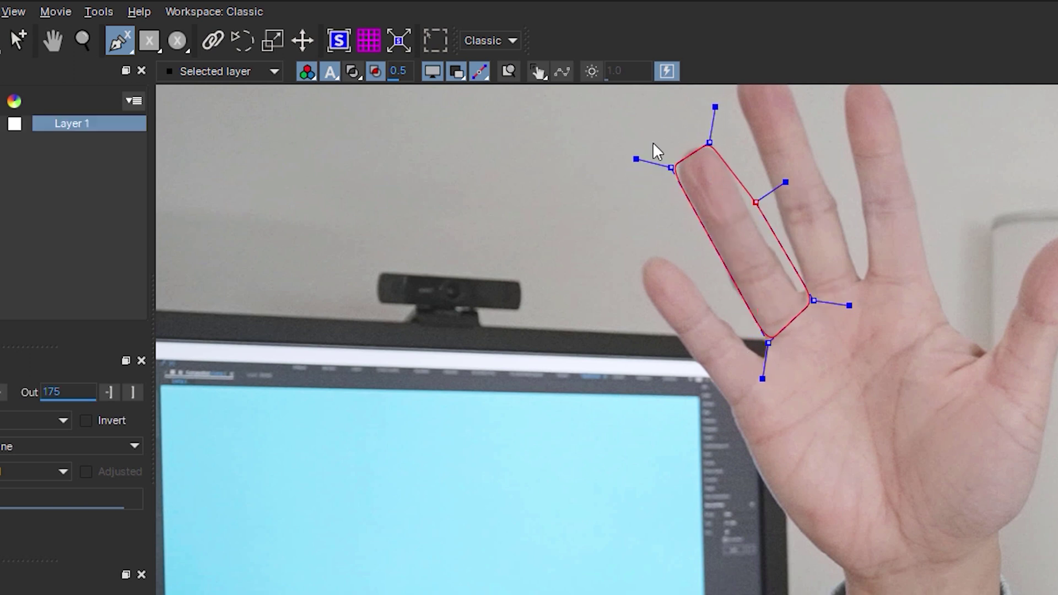
Sharpen the spline's corners with their handles and reposition its points to fit around the ring finger.
{"action": "left_click_drag", "start_coordinate": [636, 159], "coordinate": [626, 154]}
{"action": "left_click_drag", "start_coordinate": [717, 106], "coordinate": [723, 85]}
{"action": "left_click_drag", "start_coordinate": [671, 167], "coordinate": [705, 137]}
{"action": "left_click_drag", "start_coordinate": [764, 379], "coordinate": [762, 386]}
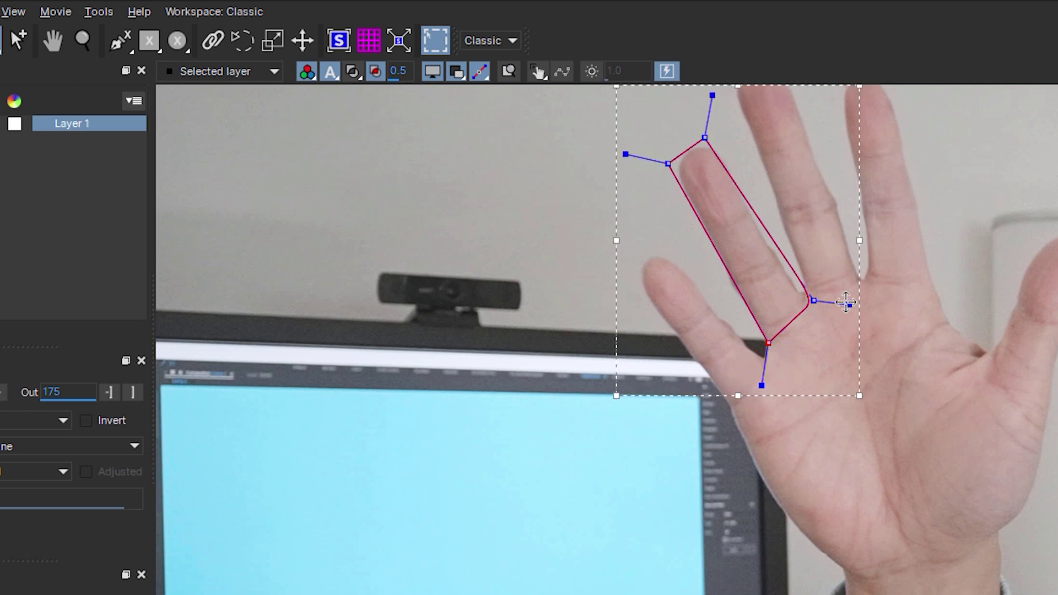
{"action": "left_click_drag", "start_coordinate": [850, 305], "coordinate": [809, 305]}
{"action": "left_click_drag", "start_coordinate": [705, 137], "coordinate": [710, 136]}
{"action": "left_click_drag", "start_coordinate": [769, 344], "coordinate": [771, 349]}
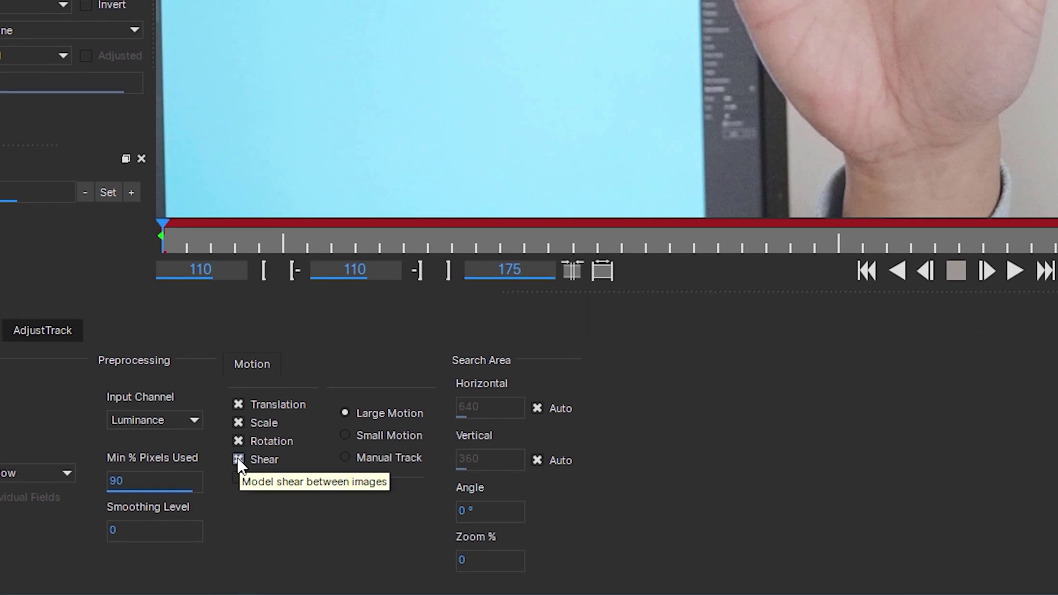
Exclude shear from the tracked motion, track the finger shape forward from frame 110, and return to frame 120.
{"action": "left_click", "coordinate": [237, 458]}
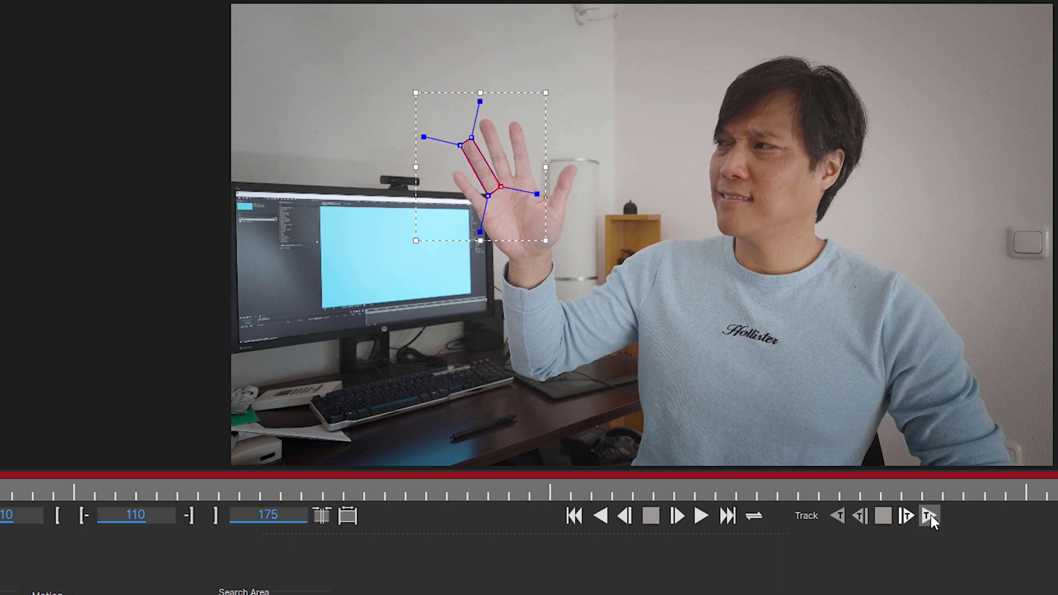
{"action": "left_click", "coordinate": [930, 516]}
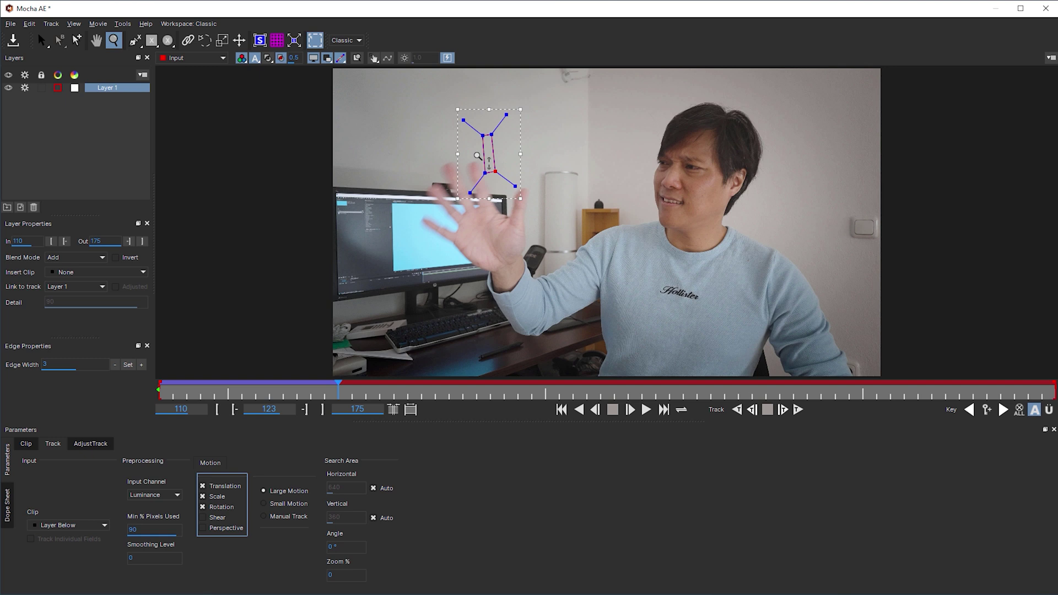
{"action": "left_click_drag", "start_coordinate": [480, 156], "coordinate": [520, 144]}
{"action": "left_click_drag", "start_coordinate": [338, 392], "coordinate": [296, 392]}
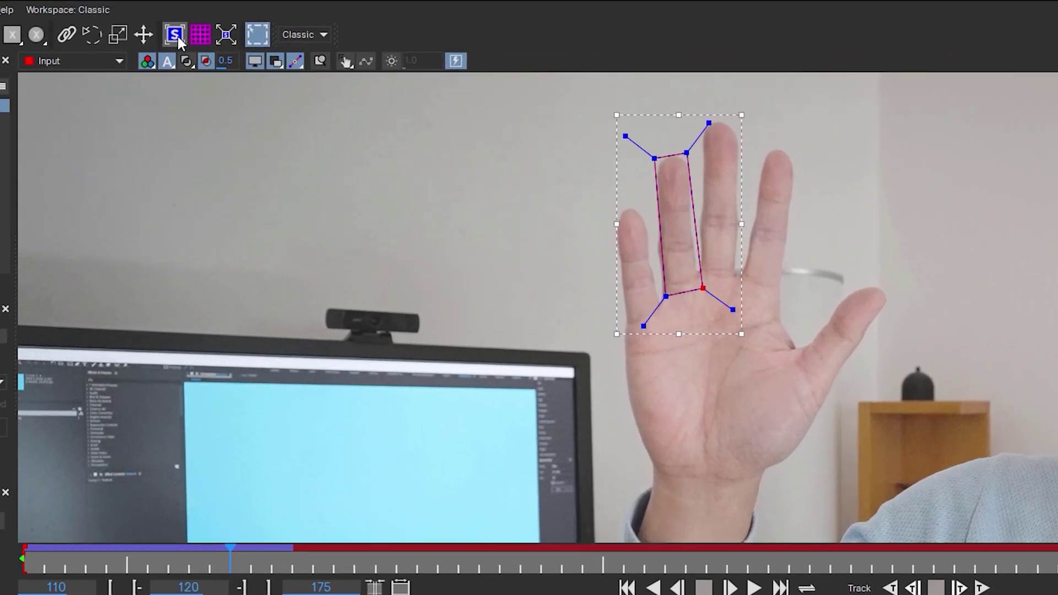
Show the planar surface and, at frame 110, rotate and resize it to align with the ring finger.
{"action": "left_click", "coordinate": [177, 35]}
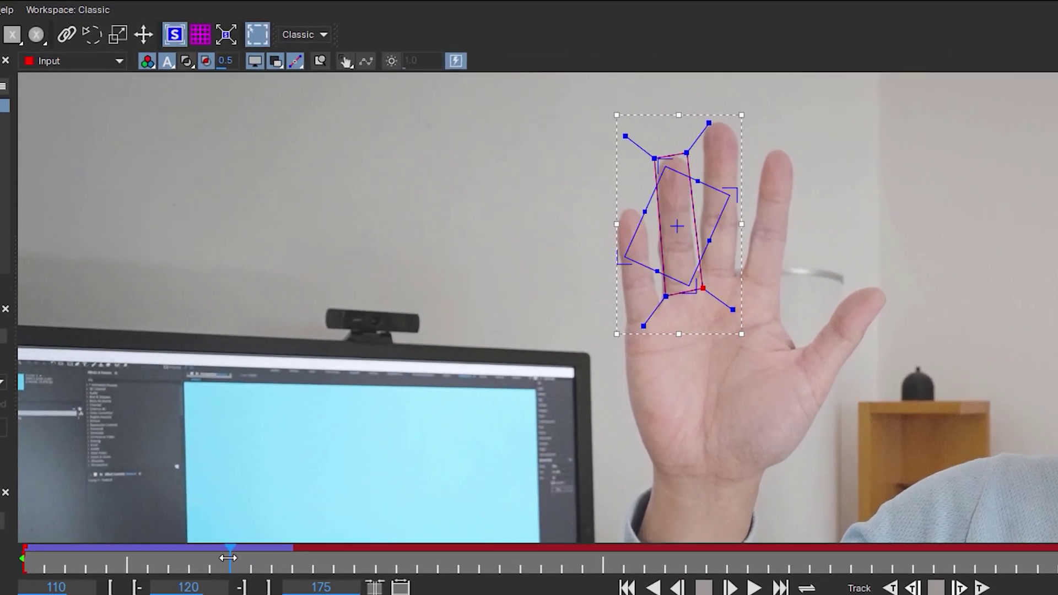
{"action": "left_click_drag", "start_coordinate": [228, 557], "coordinate": [1, 568]}
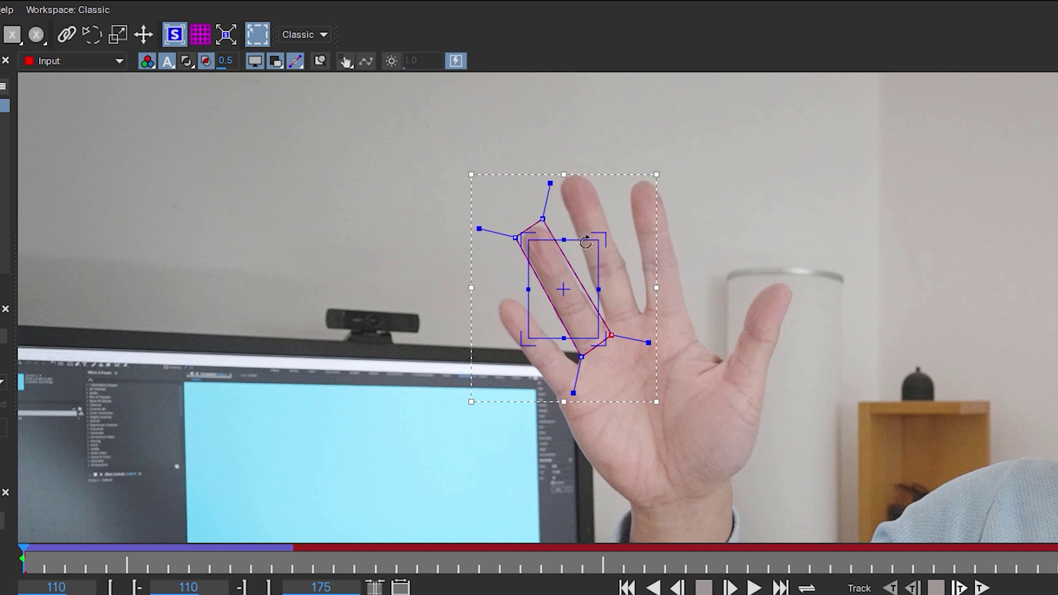
{"action": "left_click_drag", "start_coordinate": [587, 243], "coordinate": [532, 228]}
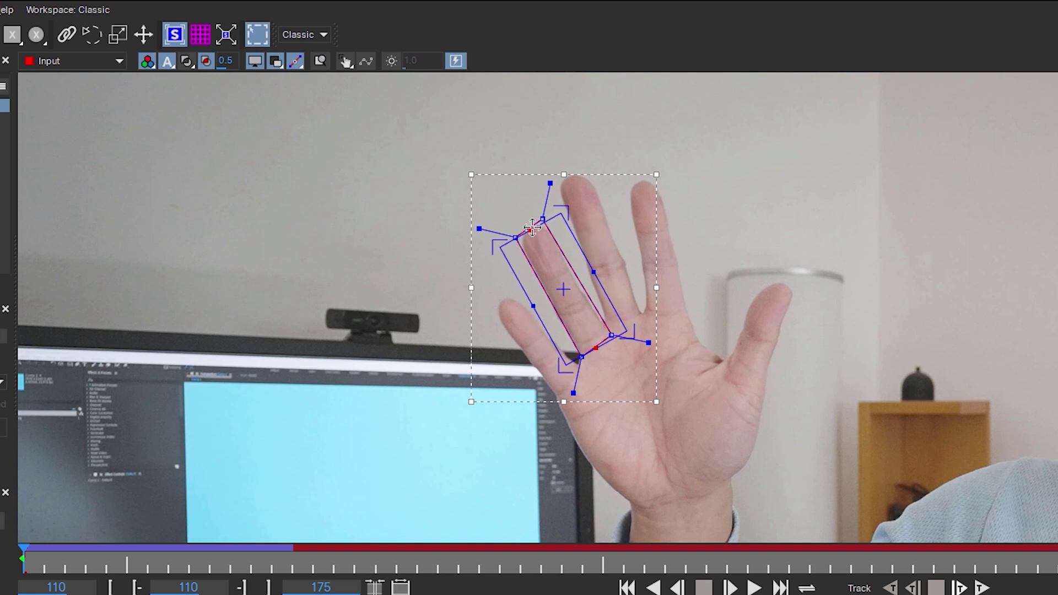
{"action": "left_click_drag", "start_coordinate": [594, 273], "coordinate": [584, 278]}
Switch the tracking motion to Manual Track at frame 120 and advance to frame 121.
{"action": "left_click_drag", "start_coordinate": [19, 578], "coordinate": [231, 579]}
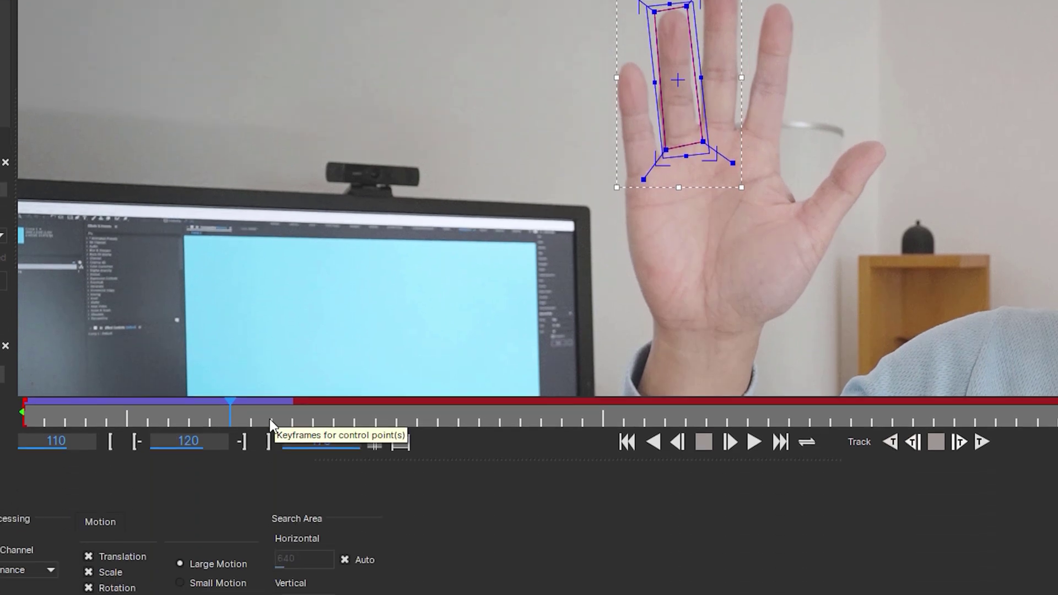
{"action": "left_click", "coordinate": [181, 477]}
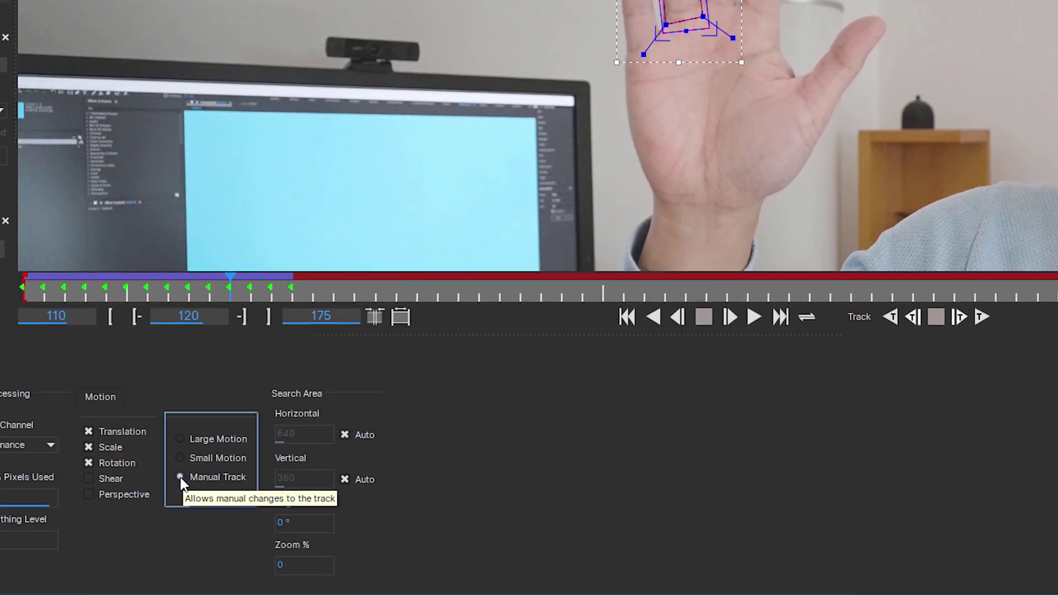
{"action": "left_click", "coordinate": [731, 317]}
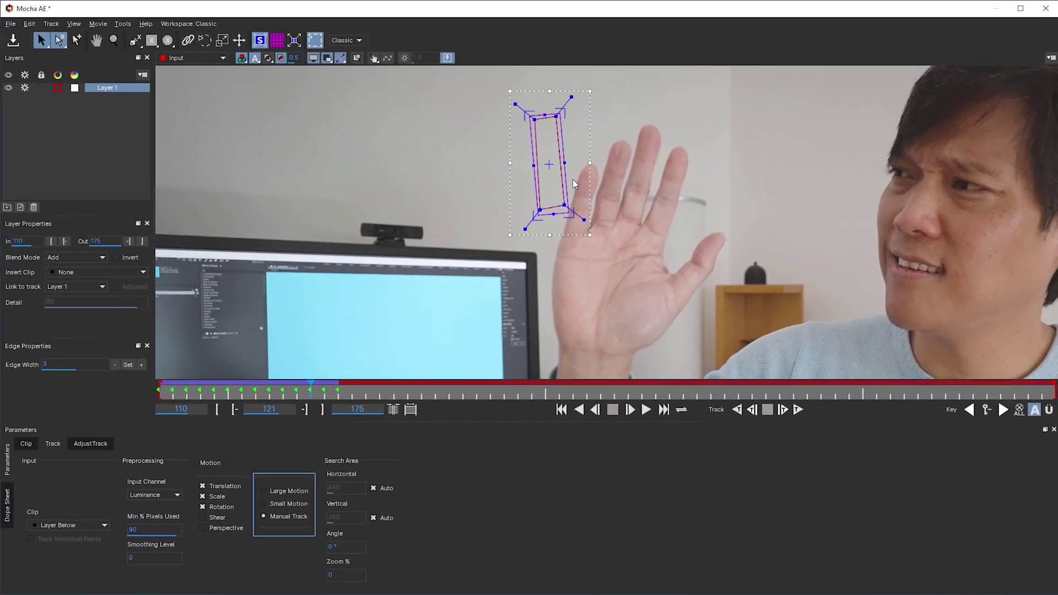
{"action": "left_click_drag", "start_coordinate": [551, 162], "coordinate": [614, 181]}
{"action": "left_click_drag", "start_coordinate": [531, 92], "coordinate": [596, 115]}
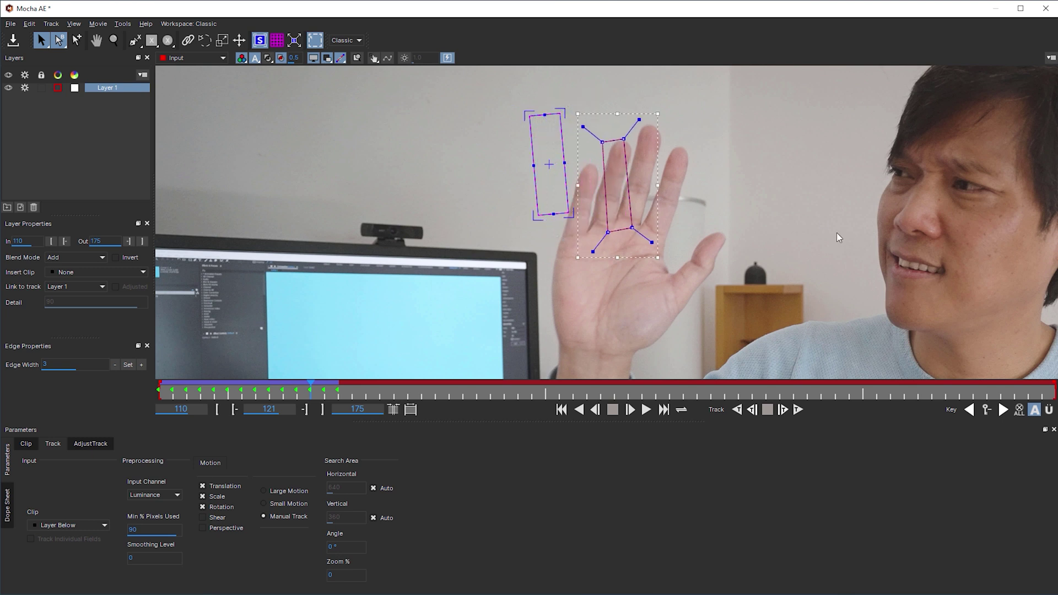
{"action": "key", "text": "ctrl+z"}
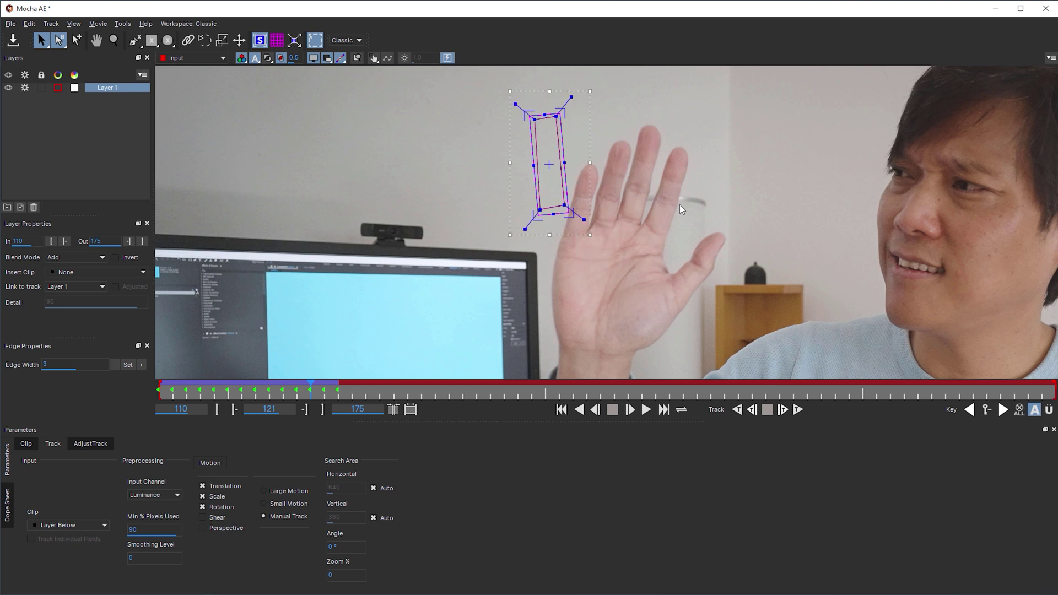
Move and rotate the planar surface onto the ring finger at frame 121.
{"action": "left_click_drag", "start_coordinate": [550, 163], "coordinate": [608, 188]}
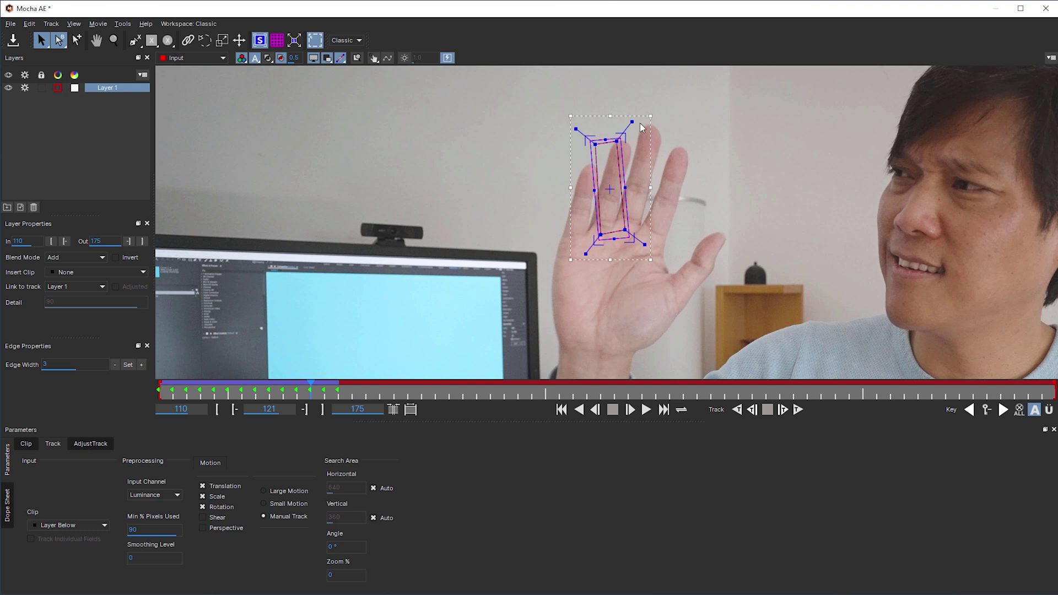
{"action": "left_click_drag", "start_coordinate": [633, 136], "coordinate": [641, 148]}
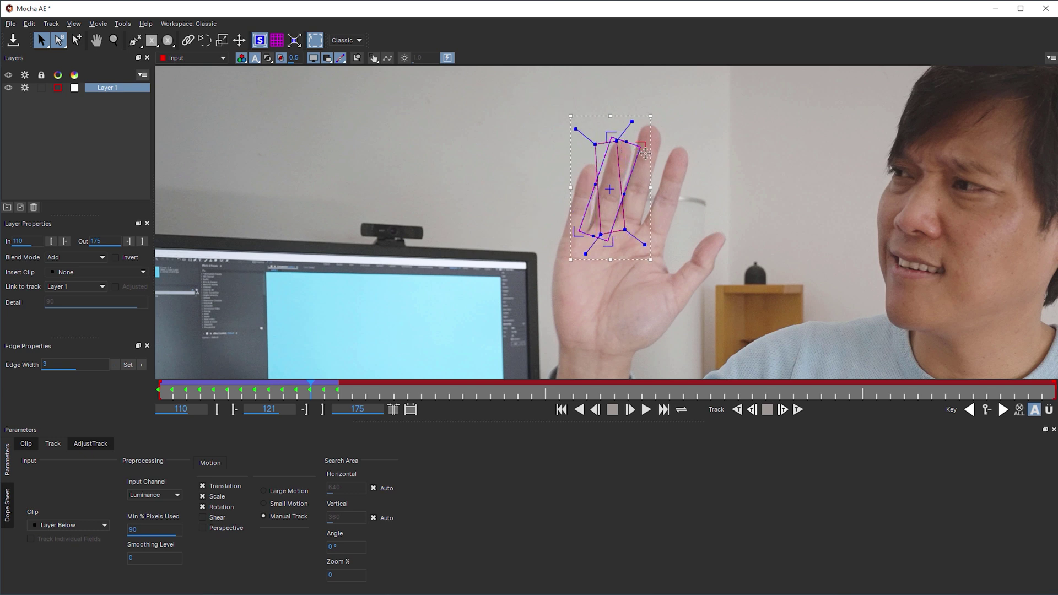
{"action": "left_click_drag", "start_coordinate": [645, 149], "coordinate": [646, 149]}
Realign the planar surface with the ring finger at frames 122 and 123.
{"action": "left_click", "coordinate": [631, 410]}
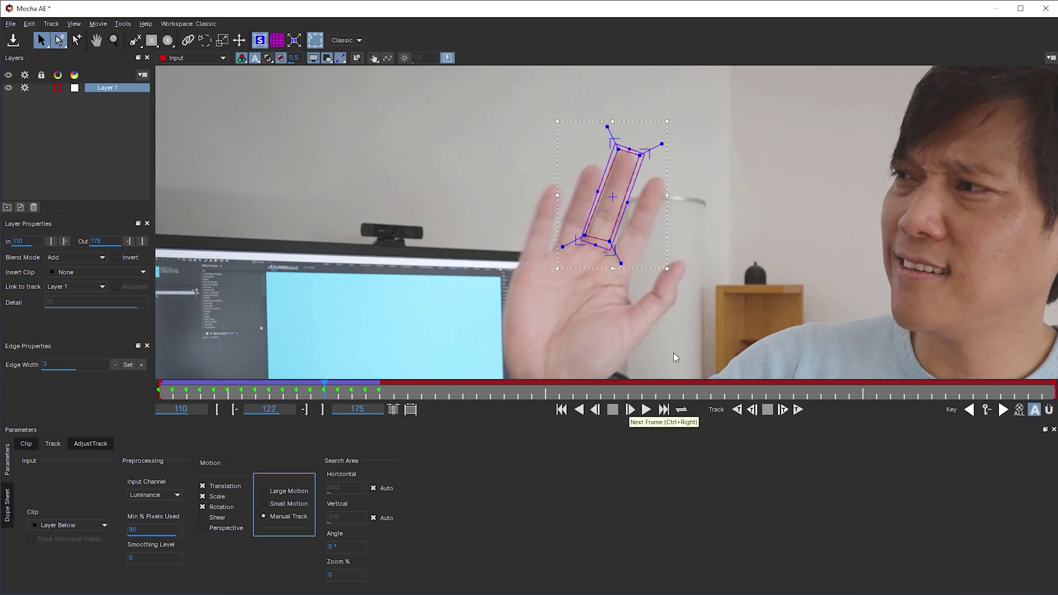
{"action": "left_click_drag", "start_coordinate": [611, 192], "coordinate": [581, 207]}
{"action": "left_click", "coordinate": [631, 410]}
{"action": "left_click_drag", "start_coordinate": [600, 169], "coordinate": [394, 273]}
{"action": "left_click_drag", "start_coordinate": [417, 218], "coordinate": [345, 225]}
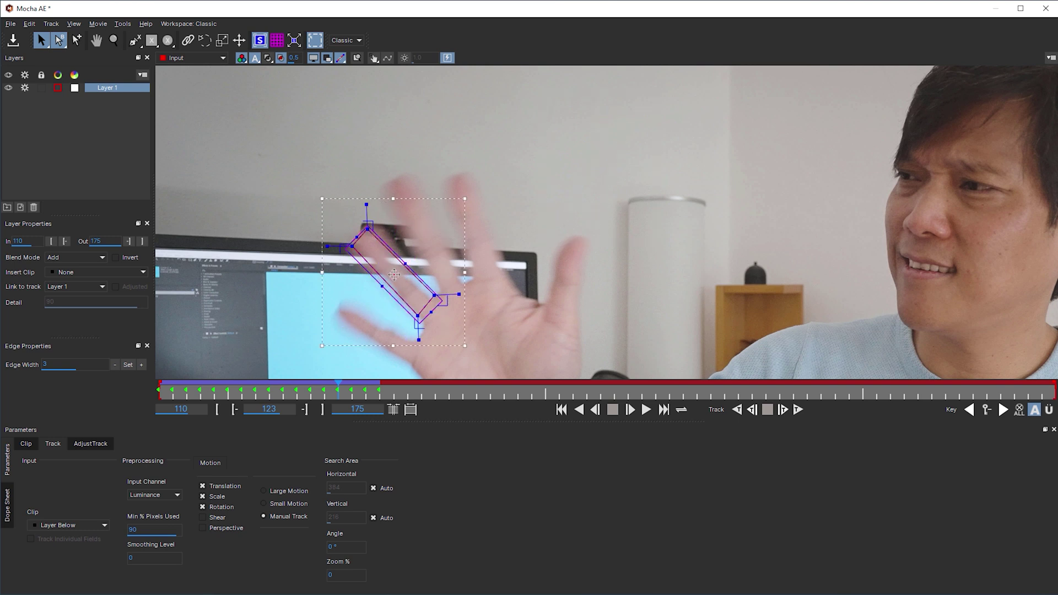
{"action": "left_click_drag", "start_coordinate": [394, 273], "coordinate": [398, 277]}
Reposition and rotate the planar surface to follow the ring finger at frames 124 and 125.
{"action": "key", "text": "Right"}
{"action": "left_click_drag", "start_coordinate": [643, 88], "coordinate": [425, 312]}
{"action": "left_click_drag", "start_coordinate": [461, 271], "coordinate": [313, 293]}
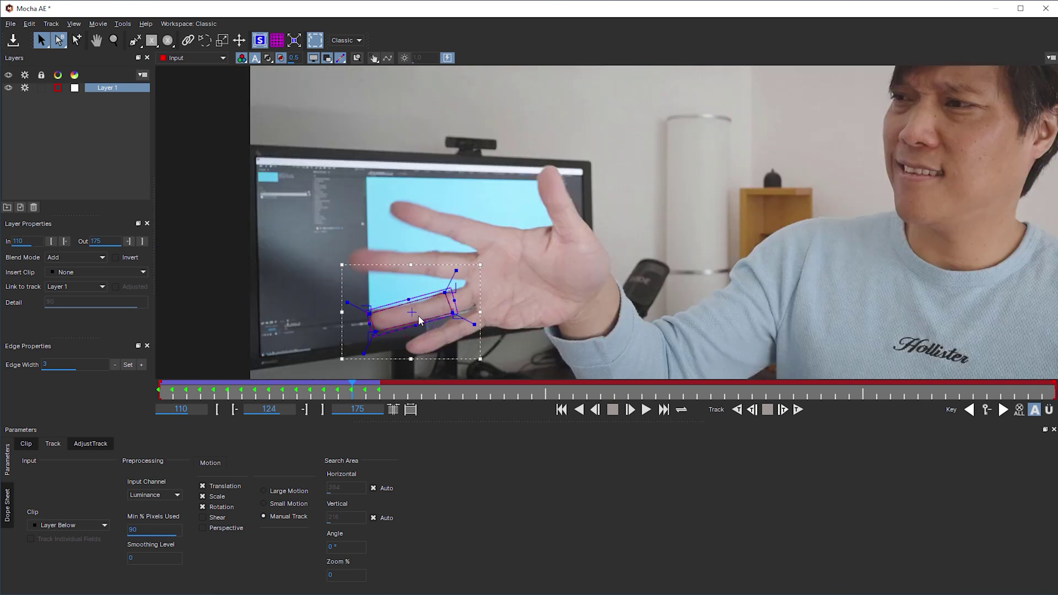
{"action": "key", "text": "Right"}
{"action": "left_click_drag", "start_coordinate": [638, 101], "coordinate": [455, 230]}
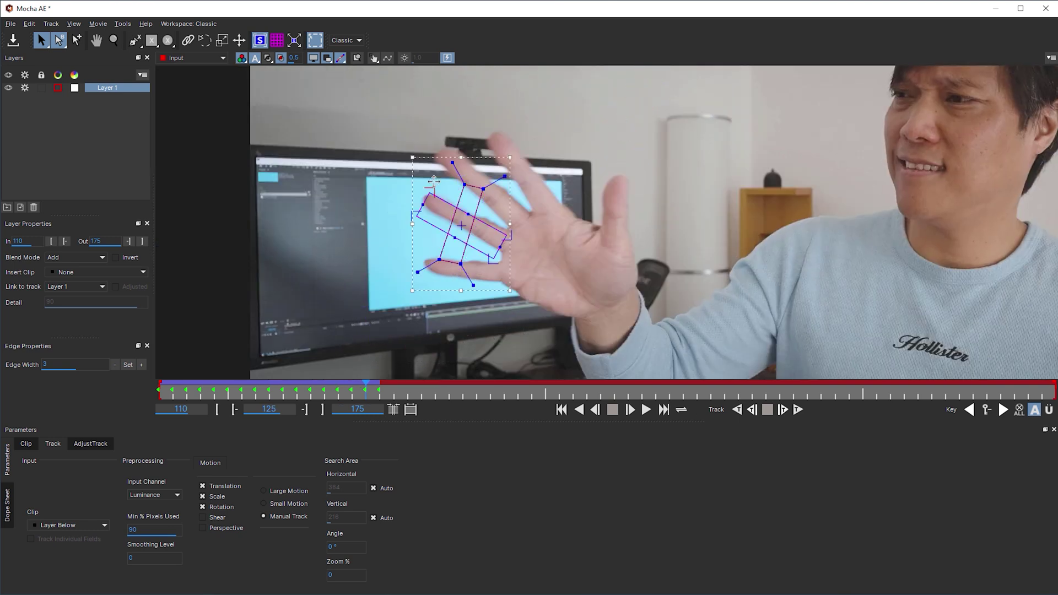
{"action": "left_click_drag", "start_coordinate": [415, 159], "coordinate": [389, 249]}
Continue the manual track through frames 126 to 128, fitting the planar surface to the ring finger on each frame.
{"action": "left_click", "coordinate": [782, 409]}
{"action": "left_click_drag", "start_coordinate": [507, 224], "coordinate": [536, 231]}
{"action": "key", "text": "Right"}
{"action": "left_click_drag", "start_coordinate": [523, 186], "coordinate": [558, 164]}
{"action": "left_click_drag", "start_coordinate": [576, 213], "coordinate": [570, 215]}
{"action": "left_click", "coordinate": [630, 409]}
{"action": "left_click_drag", "start_coordinate": [559, 165], "coordinate": [574, 152]}
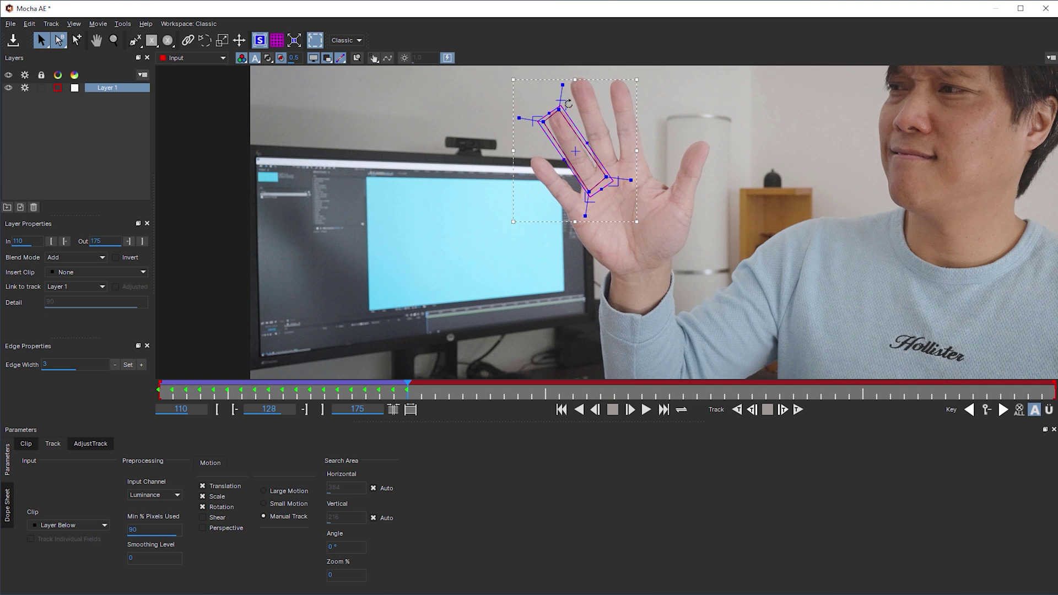
{"action": "left_click_drag", "start_coordinate": [568, 102], "coordinate": [573, 103]}
{"action": "left_click_drag", "start_coordinate": [577, 154], "coordinate": [575, 151]}
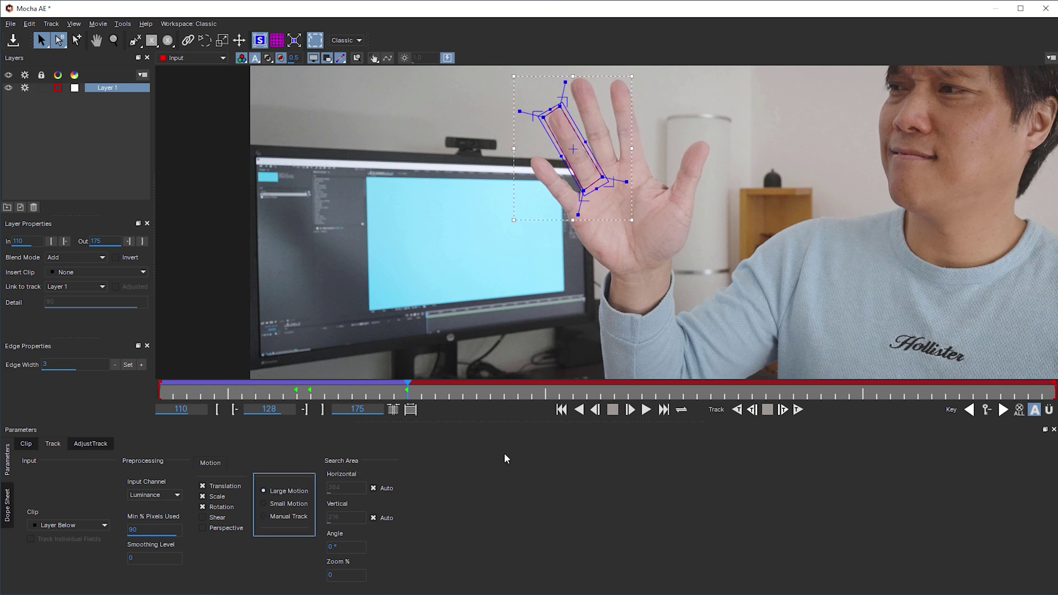
Track forward from frame 128 with Large Motion, stop around frame 139, and manually move the surface back onto the ring finger.
{"action": "left_click", "coordinate": [799, 410]}
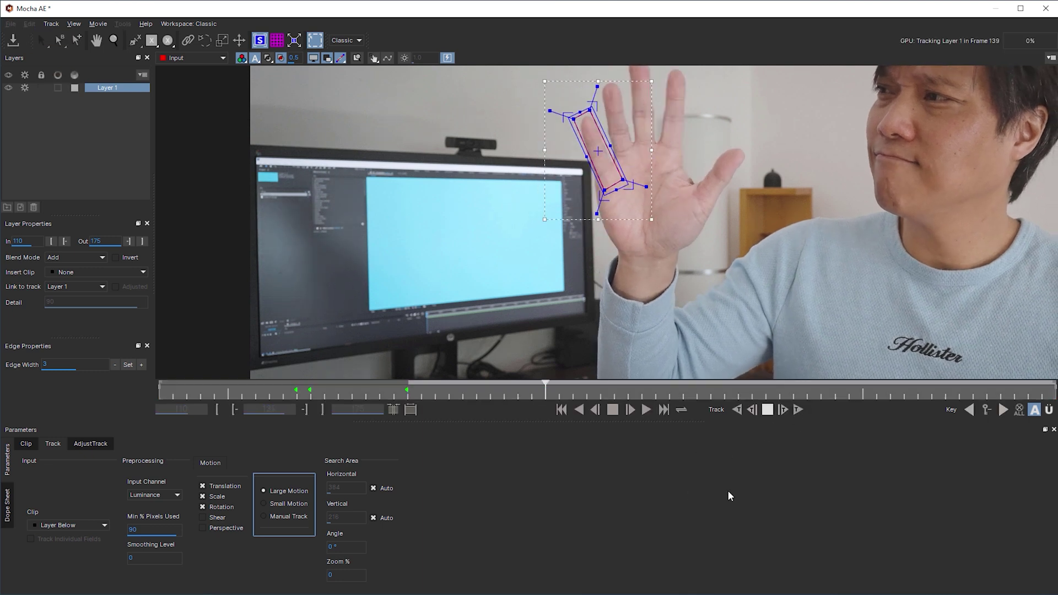
{"action": "left_click", "coordinate": [767, 410]}
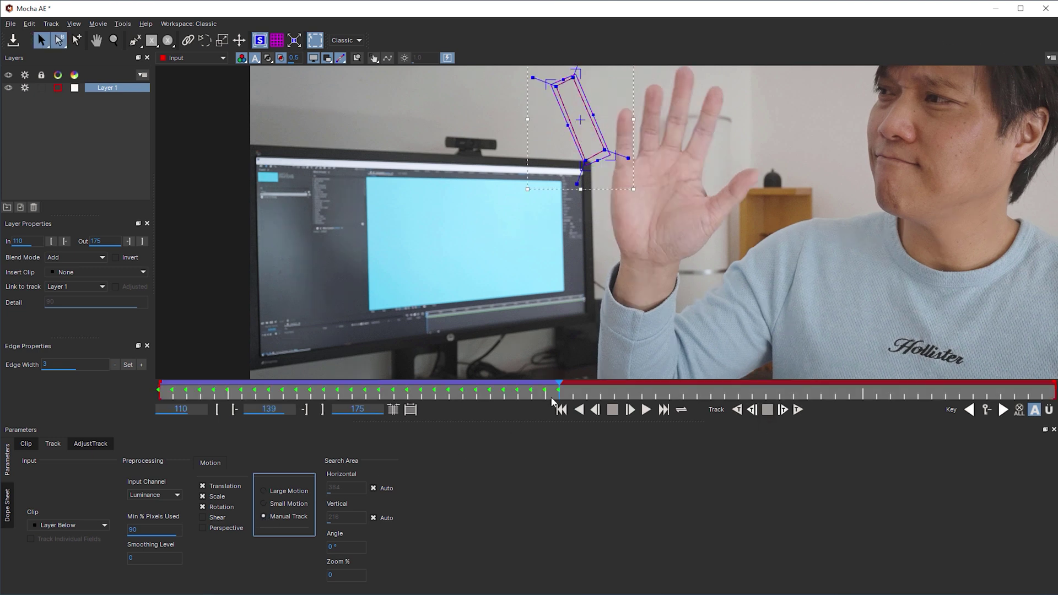
{"action": "mouse_move", "coordinate": [551, 393]}
{"action": "left_mouse_down"}
{"action": "mouse_move", "coordinate": [514, 391]}
{"action": "mouse_move", "coordinate": [538, 398]}
{"action": "left_mouse_up"}
{"action": "left_click_drag", "start_coordinate": [601, 150], "coordinate": [623, 121]}
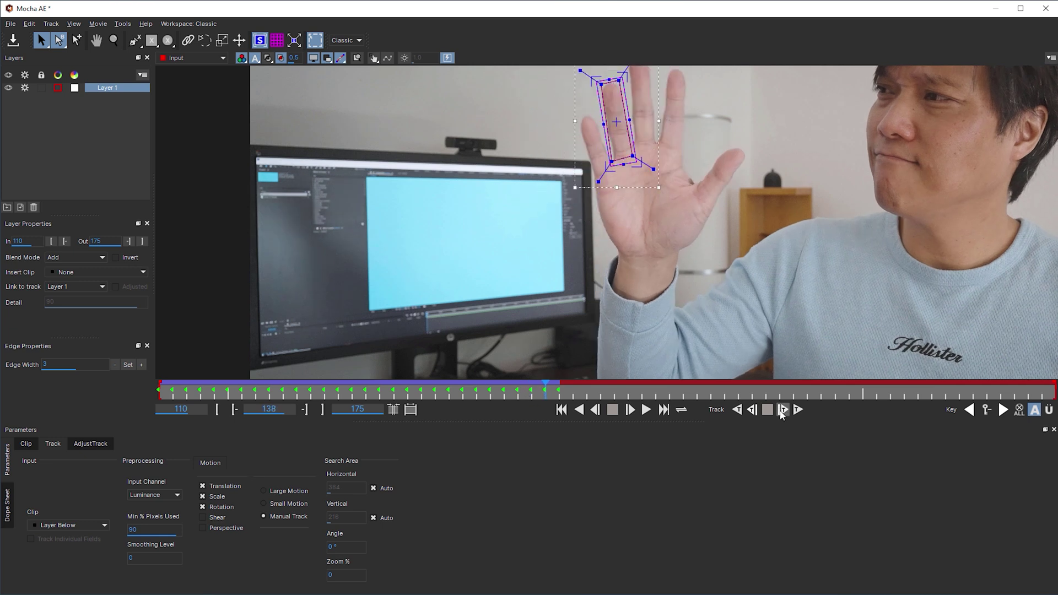
Continue the manual track up to frame 146, fitting the planar surface to the ring finger.
{"action": "left_click", "coordinate": [782, 411]}
{"action": "left_click", "coordinate": [631, 411]}
{"action": "left_click", "coordinate": [631, 411]}
{"action": "left_click_drag", "start_coordinate": [437, 302], "coordinate": [471, 239]}
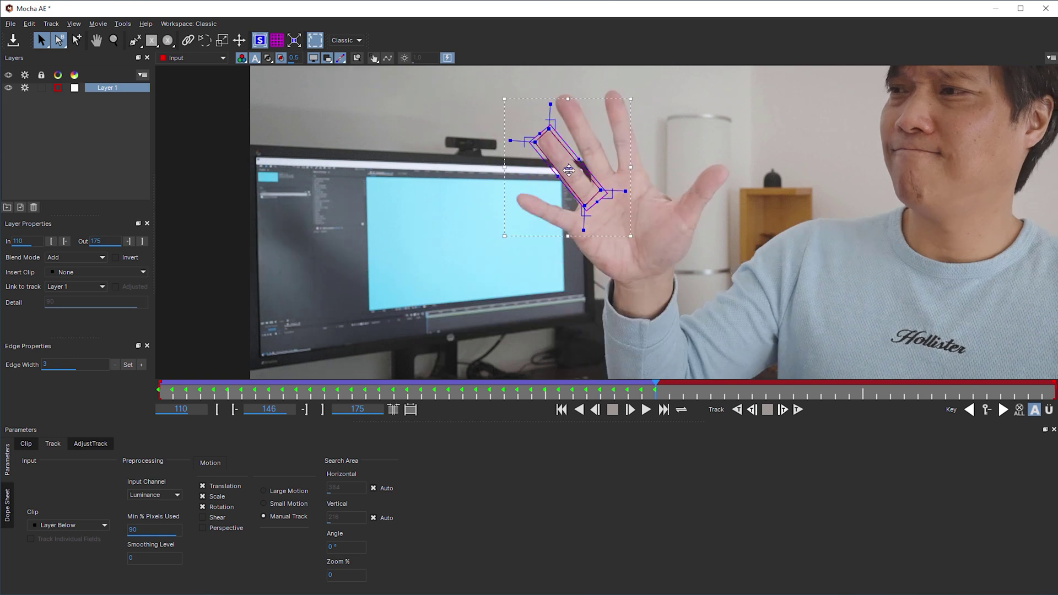
Track the remaining frames to 175 with Large Motion and exit Mocha AE to After Effects, keeping the tracking changes.
{"action": "left_click", "coordinate": [269, 490]}
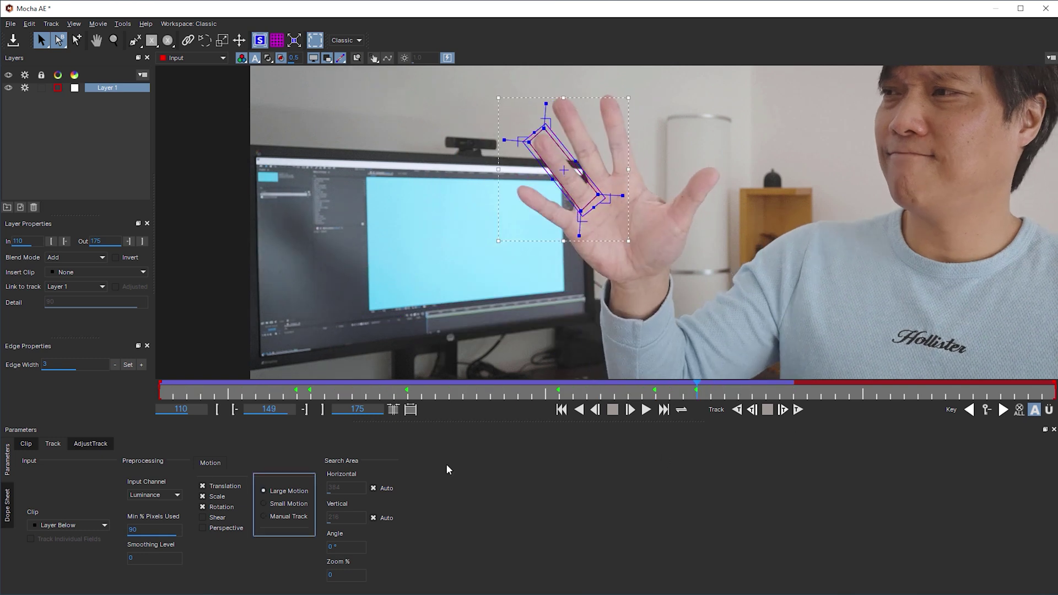
{"action": "left_click", "coordinate": [797, 411]}
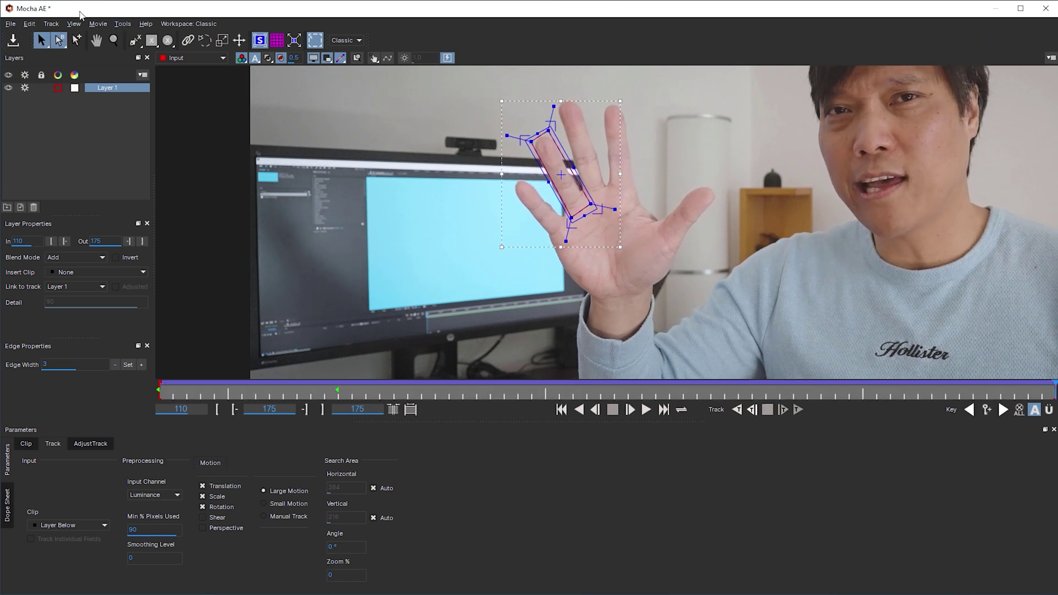
{"action": "left_click", "coordinate": [11, 24]}
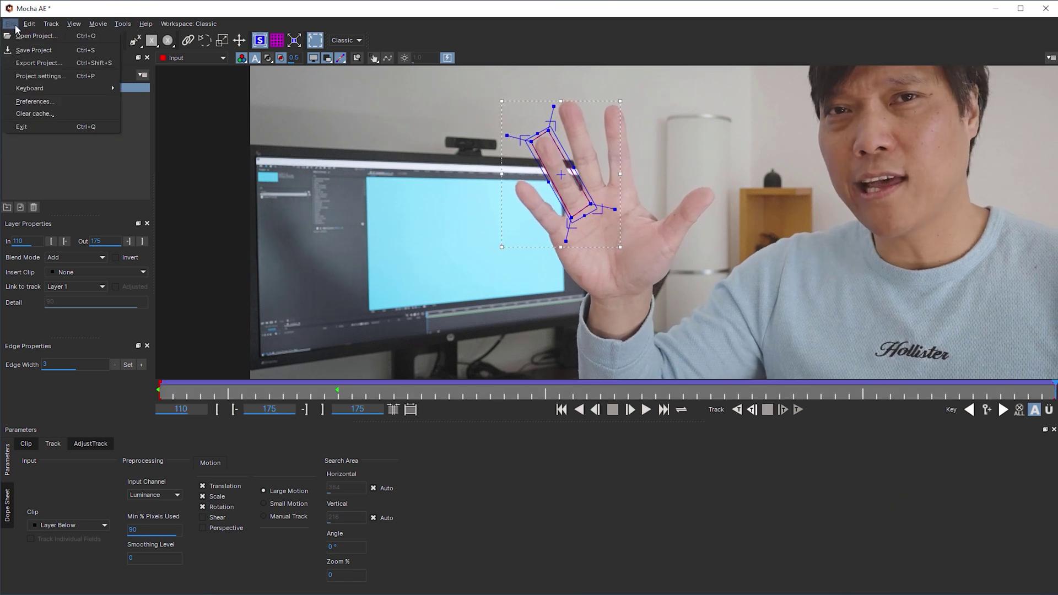
{"action": "left_click", "coordinate": [37, 126]}
{"action": "left_click", "coordinate": [701, 332]}
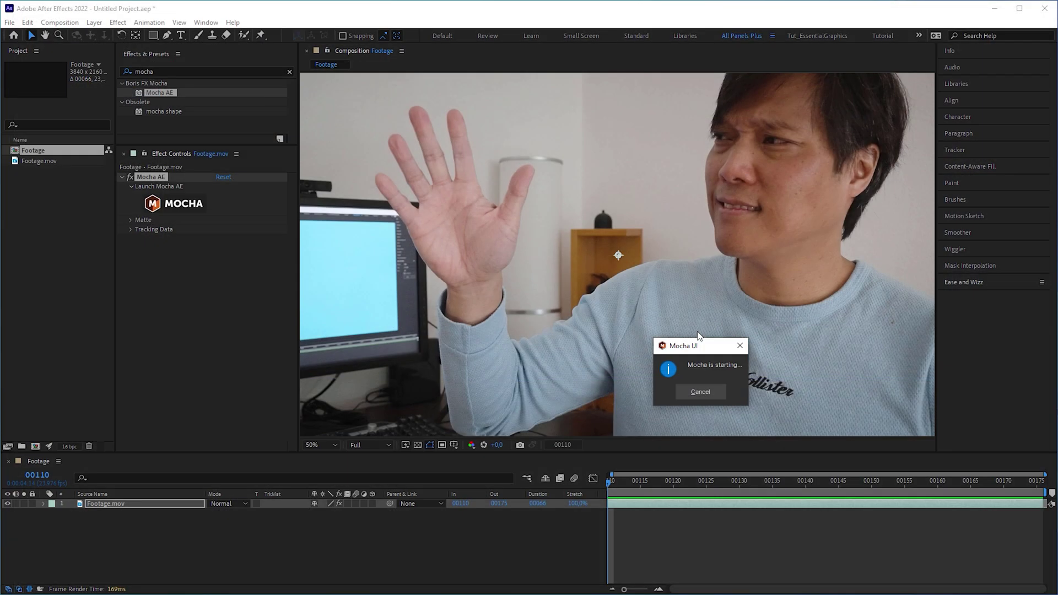
Add a new null object to the Footage composition.
{"action": "left_click", "coordinate": [94, 22]}
{"action": "mouse_move", "coordinate": [110, 35]}
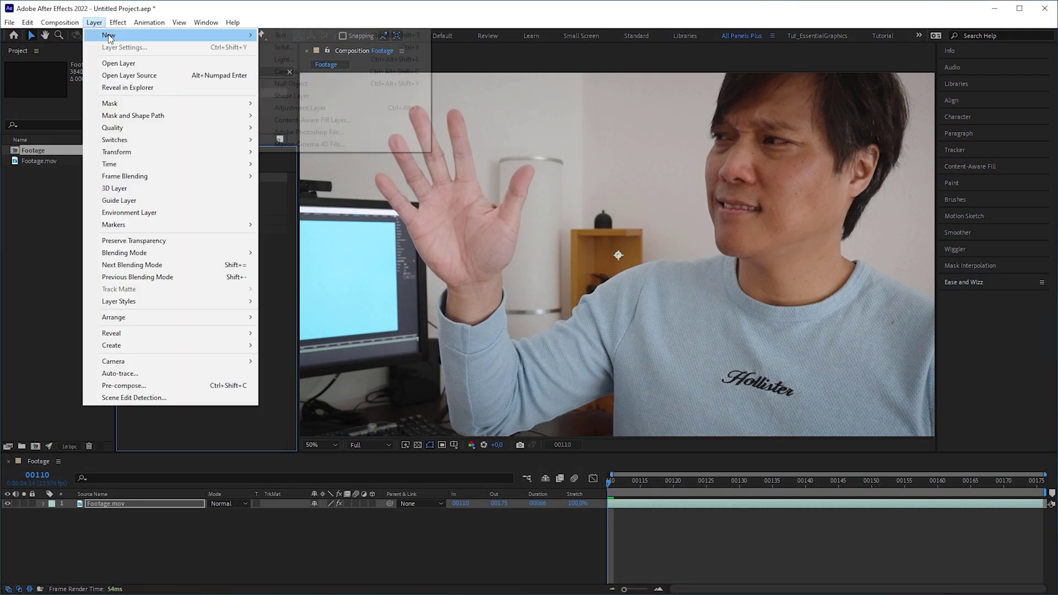
{"action": "left_click", "coordinate": [312, 84]}
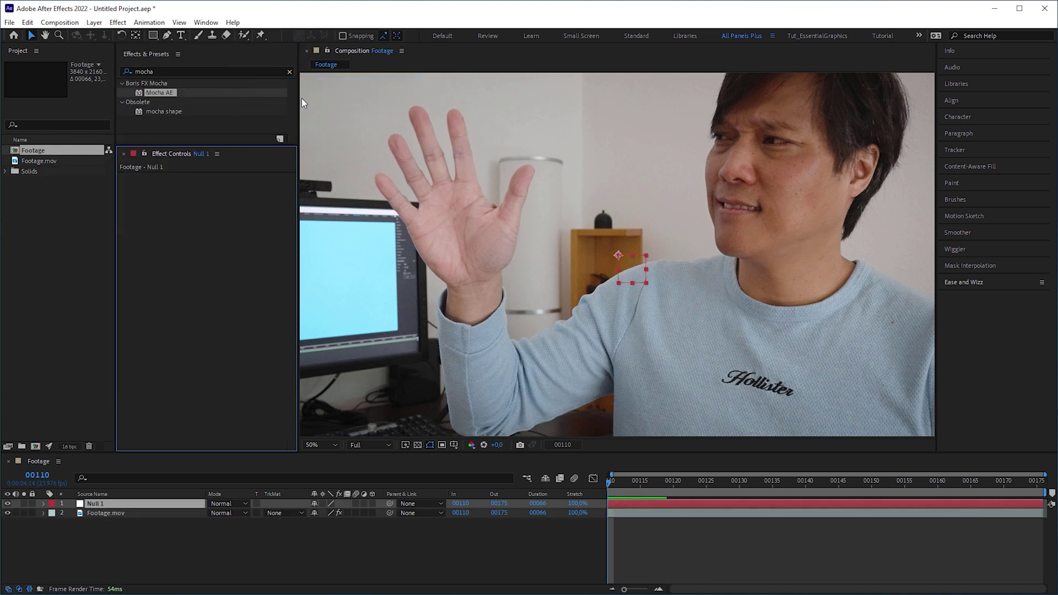
Create the track data for the Mocha AE effect on Footage.mov from the tracked Layer 1.
{"action": "left_click", "coordinate": [105, 513]}
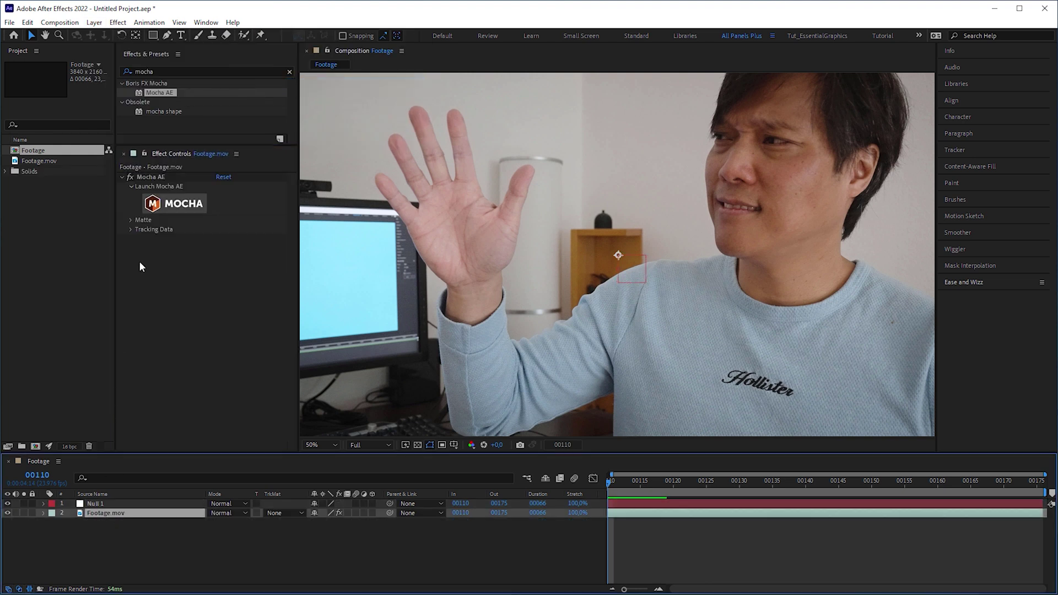
{"action": "left_click", "coordinate": [131, 229]}
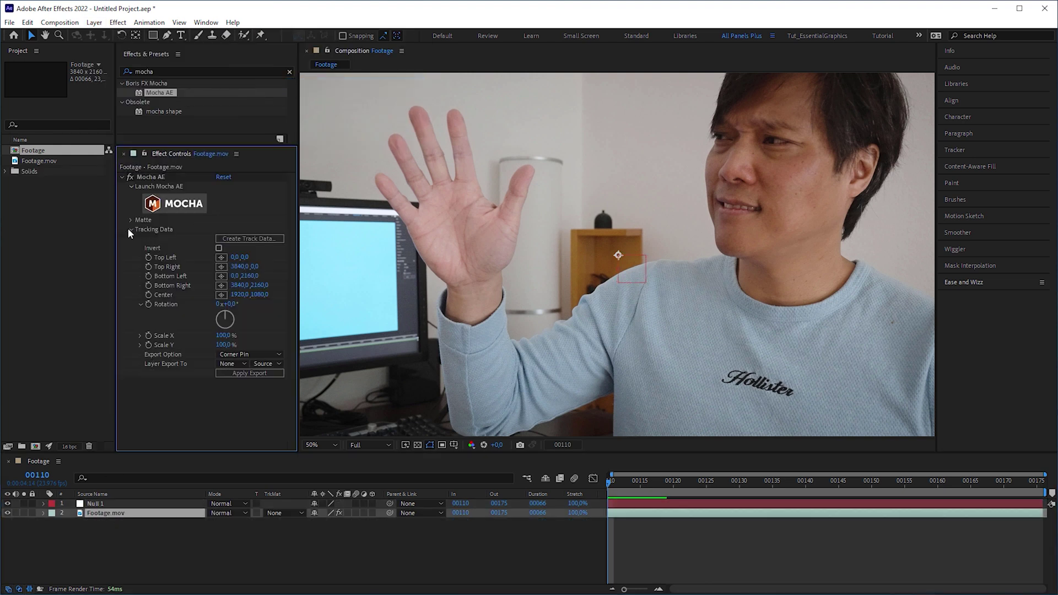
{"action": "left_click", "coordinate": [270, 239]}
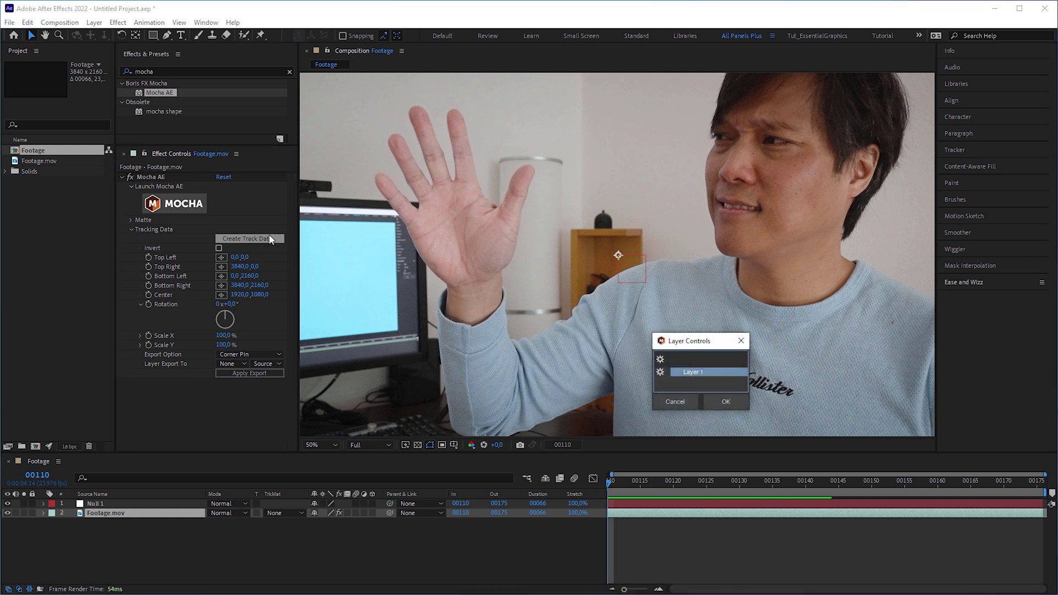
{"action": "left_click", "coordinate": [727, 402]}
Set the tracking export option to Transform and apply the export to Null 1.
{"action": "left_click", "coordinate": [256, 357]}
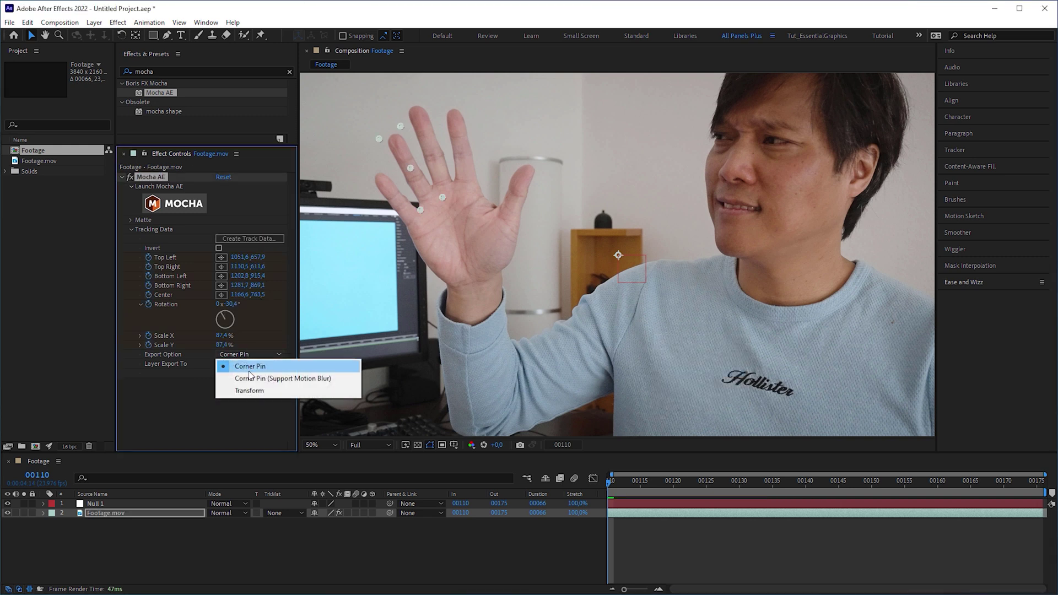
{"action": "left_click", "coordinate": [242, 392]}
{"action": "left_click", "coordinate": [239, 363]}
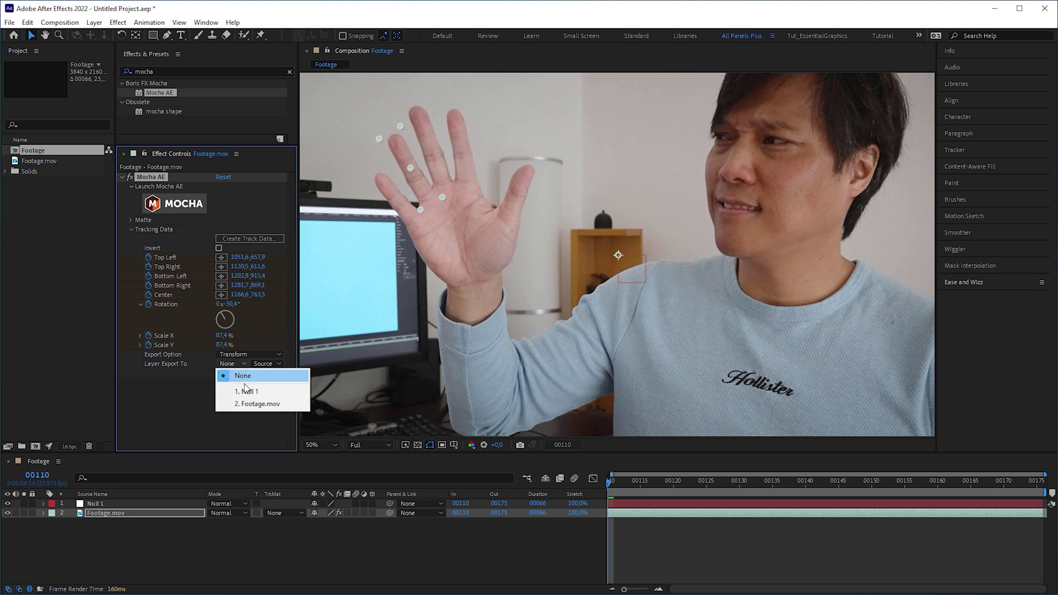
{"action": "left_click", "coordinate": [245, 391]}
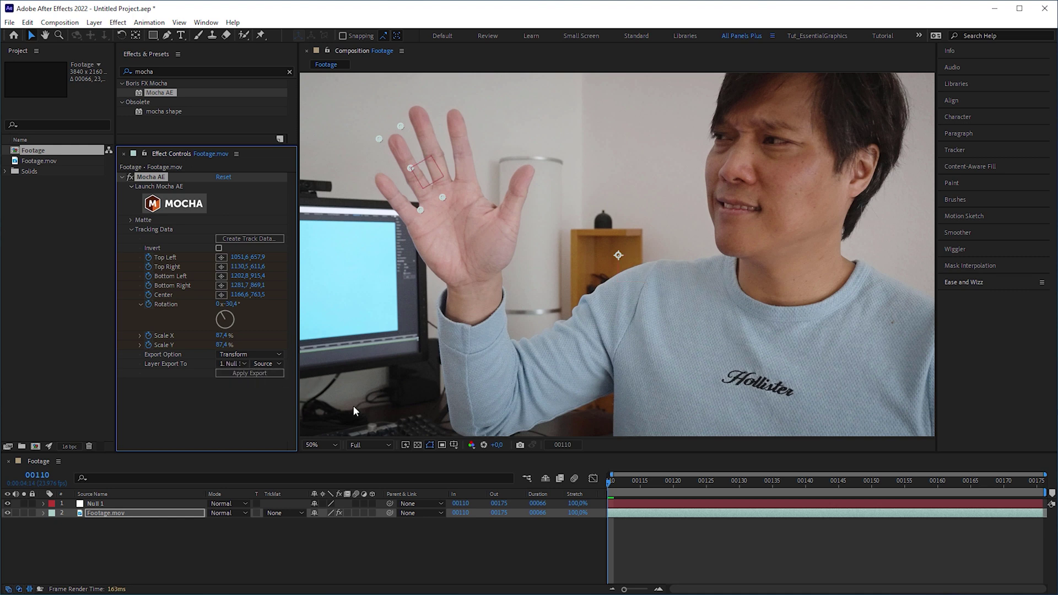
{"action": "left_click_drag", "start_coordinate": [673, 486], "coordinate": [625, 498]}
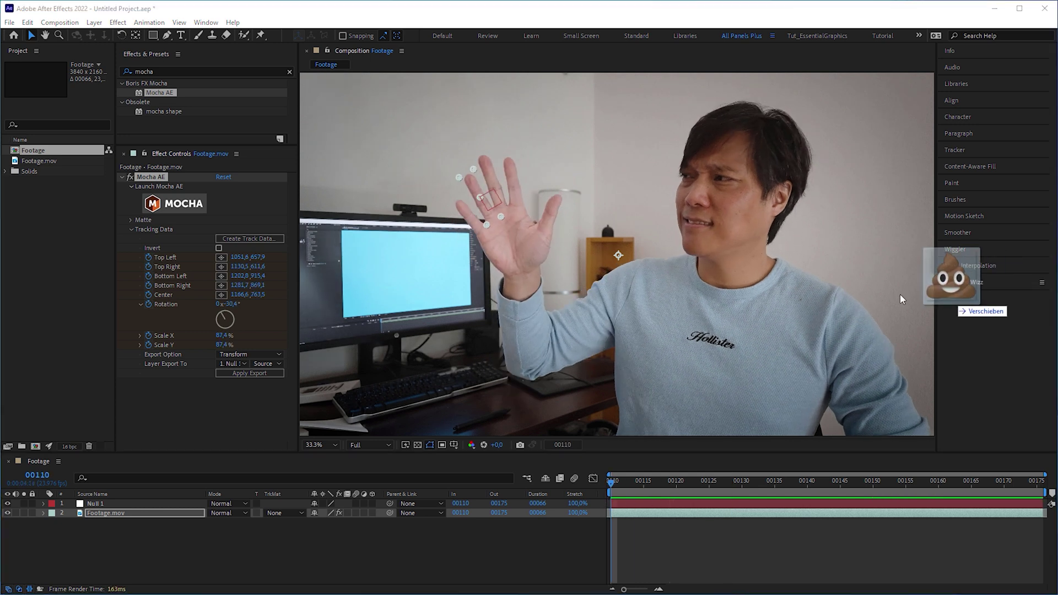
Import poop.tif into the project and place it in the Footage composition above the null.
{"action": "left_click_drag", "start_coordinate": [902, 299], "coordinate": [54, 283]}
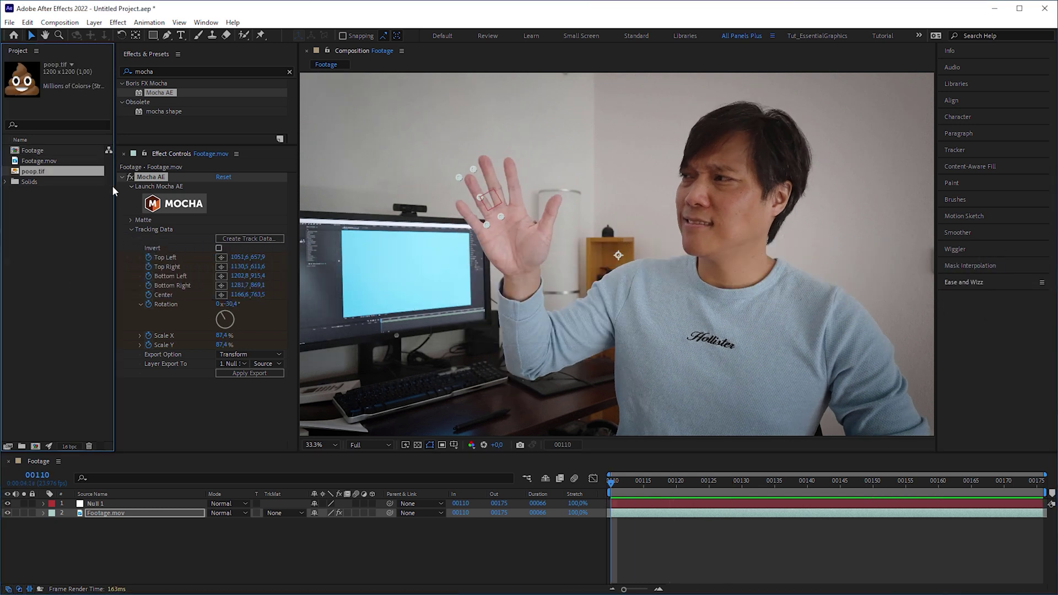
{"action": "left_click_drag", "start_coordinate": [163, 191], "coordinate": [617, 210]}
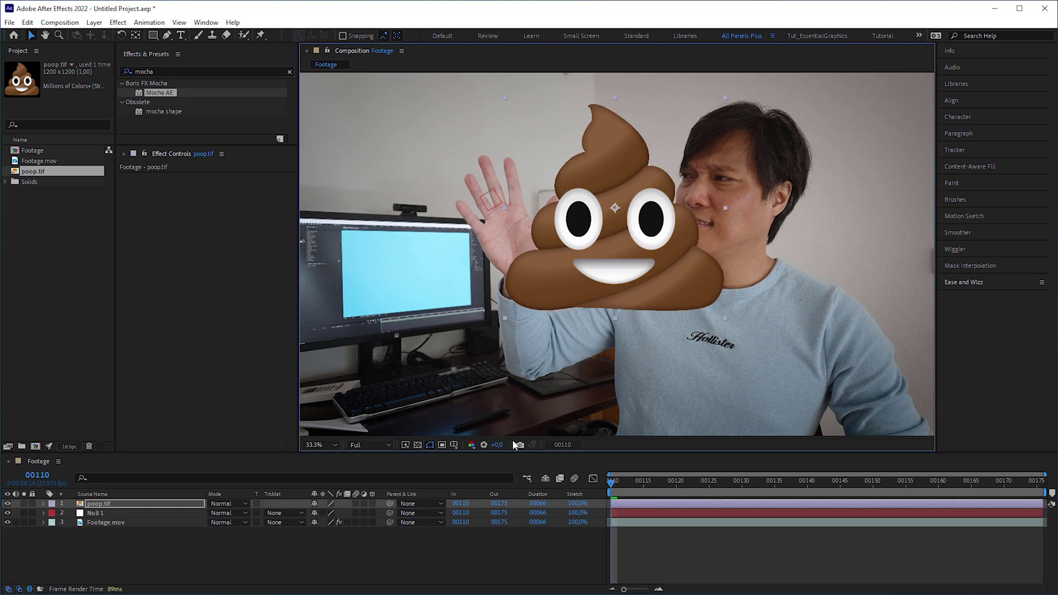
Parent the poop.tif layer to Null 1 and set its position to 0, 0.
{"action": "left_click_drag", "start_coordinate": [391, 506], "coordinate": [147, 514]}
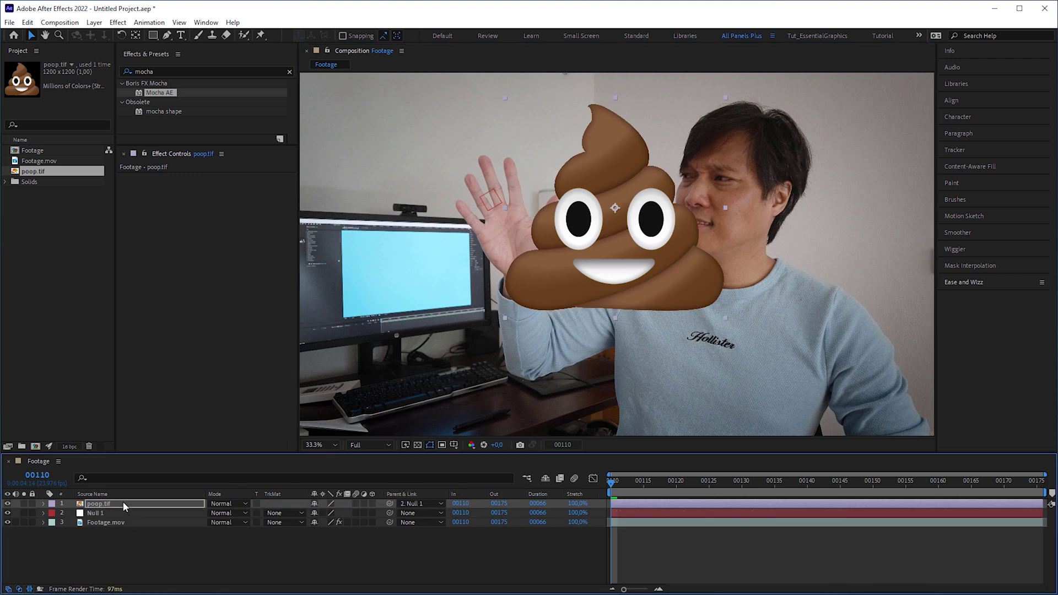
{"action": "key", "text": "p"}
{"action": "left_click", "coordinate": [343, 513]}
{"action": "type", "text": "0"}
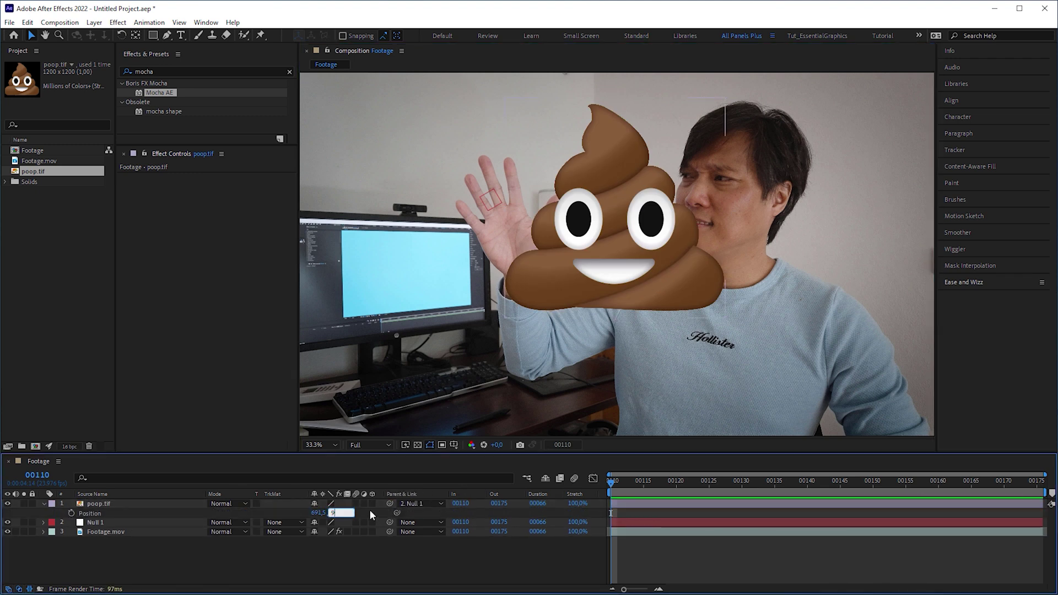
{"action": "key", "text": "Tab"}
{"action": "type", "text": "0"}
{"action": "key", "text": "Return"}
Set the rotation of the poop.tif layer to 0 degrees so it matches the null's angle.
{"action": "left_click", "coordinate": [117, 505]}
{"action": "key", "text": "r"}
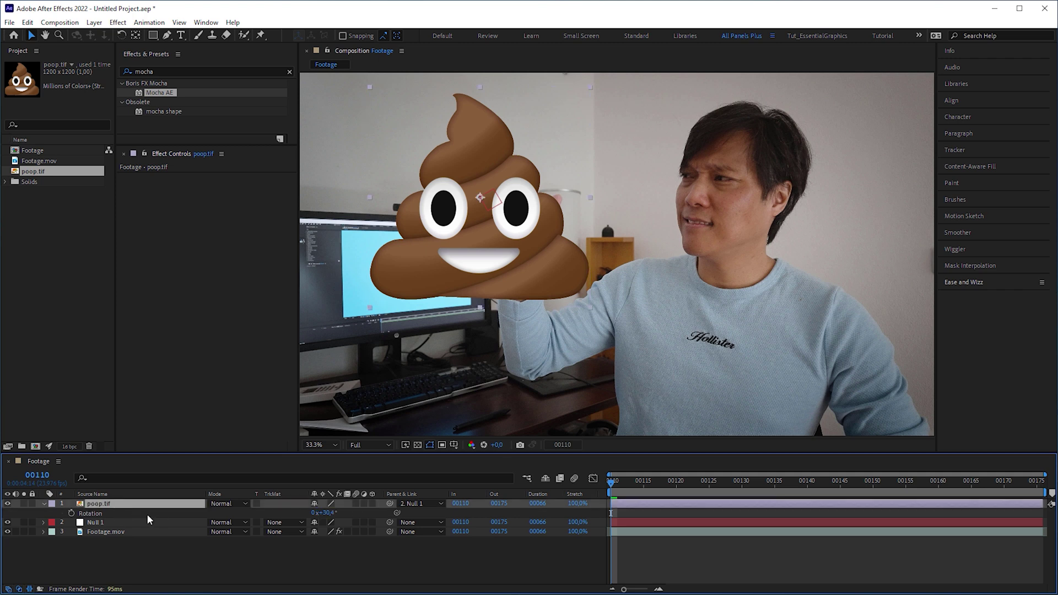
{"action": "type", "text": "0"}
{"action": "left_click", "coordinate": [366, 512]}
Scale the poop.tif layer to 54.4% and move it over the raised fingers.
{"action": "left_click", "coordinate": [117, 504]}
{"action": "key", "text": "s"}
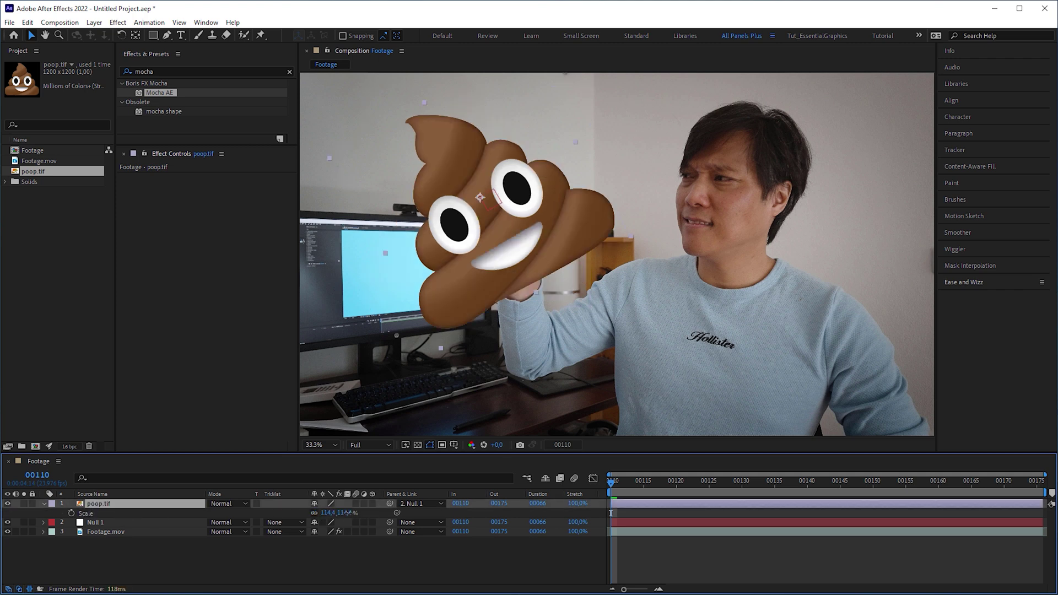
{"action": "left_click_drag", "start_coordinate": [346, 514], "coordinate": [315, 518]}
{"action": "left_click_drag", "start_coordinate": [513, 168], "coordinate": [505, 148]}
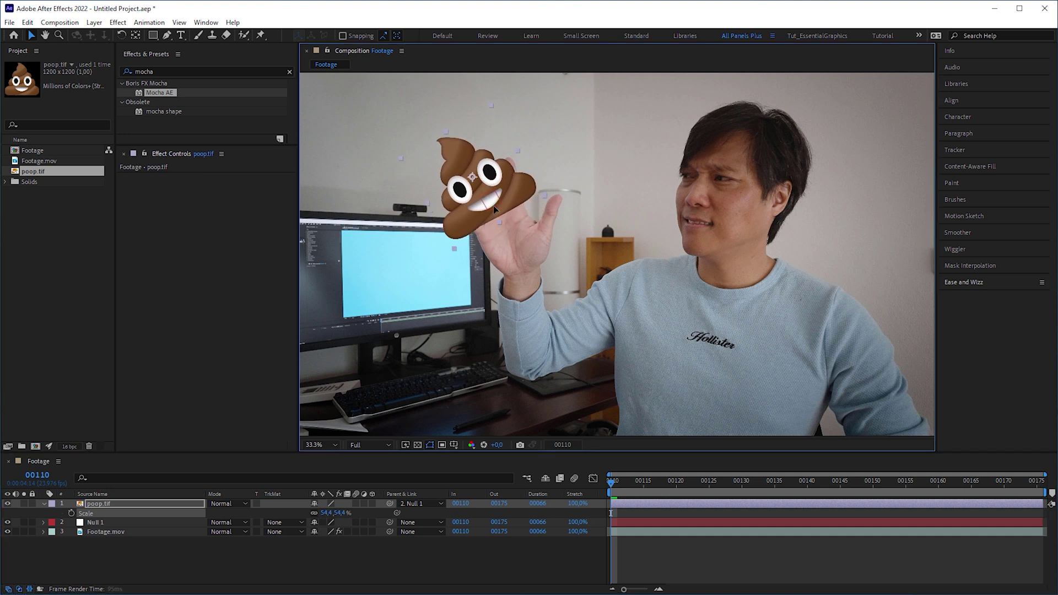
{"action": "left_click", "coordinate": [43, 504]}
{"action": "key", "text": "space"}
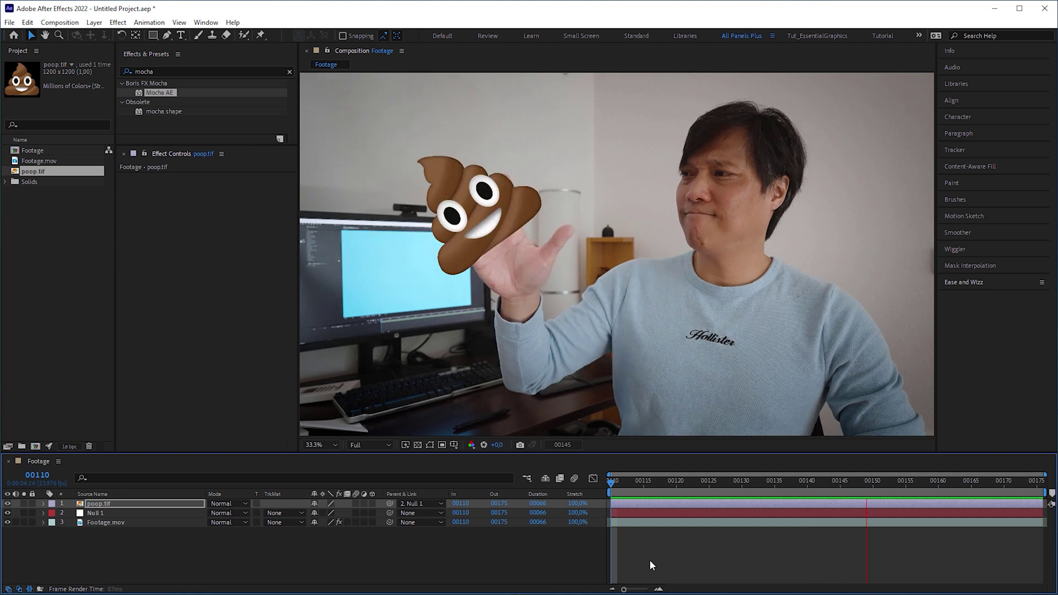
{"action": "key", "text": "space"}
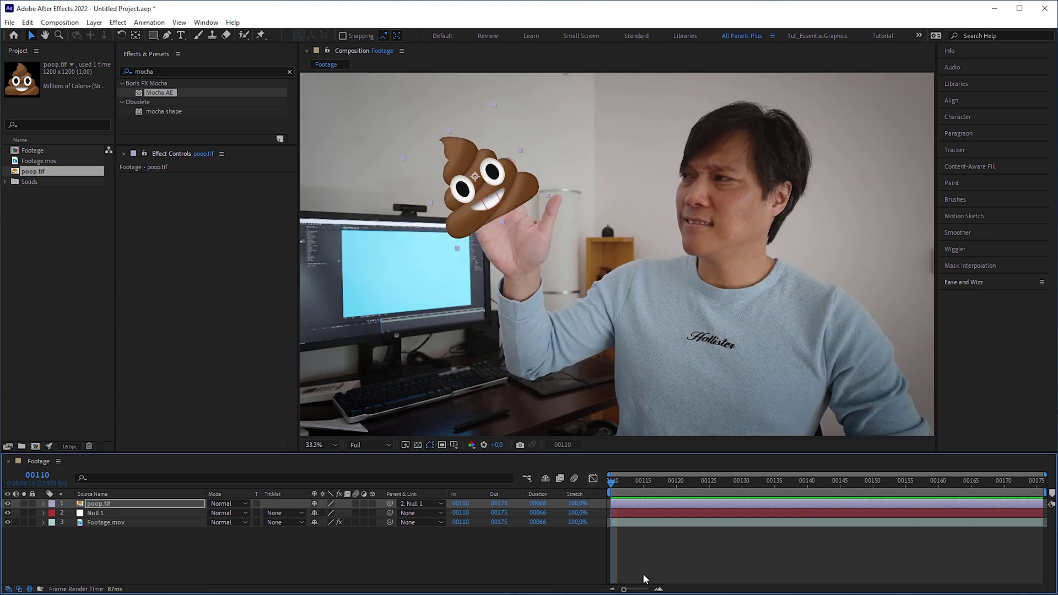
Remove the scale animation from Null 1 and preview the emoji's motion.
{"action": "left_click", "coordinate": [135, 514]}
{"action": "key", "text": "s"}
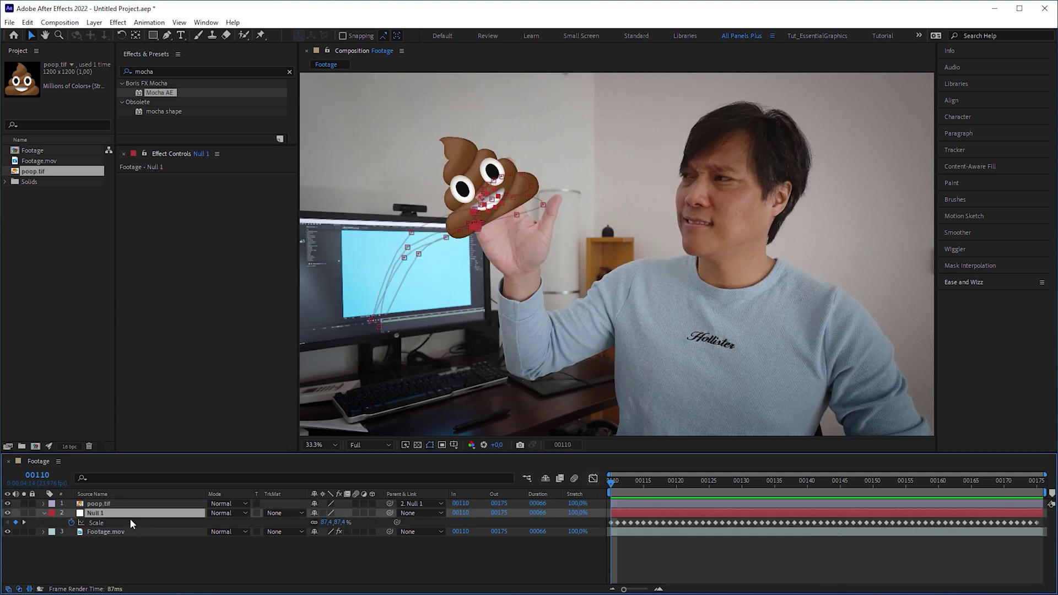
{"action": "left_click", "coordinate": [71, 523]}
{"action": "left_click", "coordinate": [112, 541]}
{"action": "key", "text": "u"}
{"action": "key", "text": "space"}
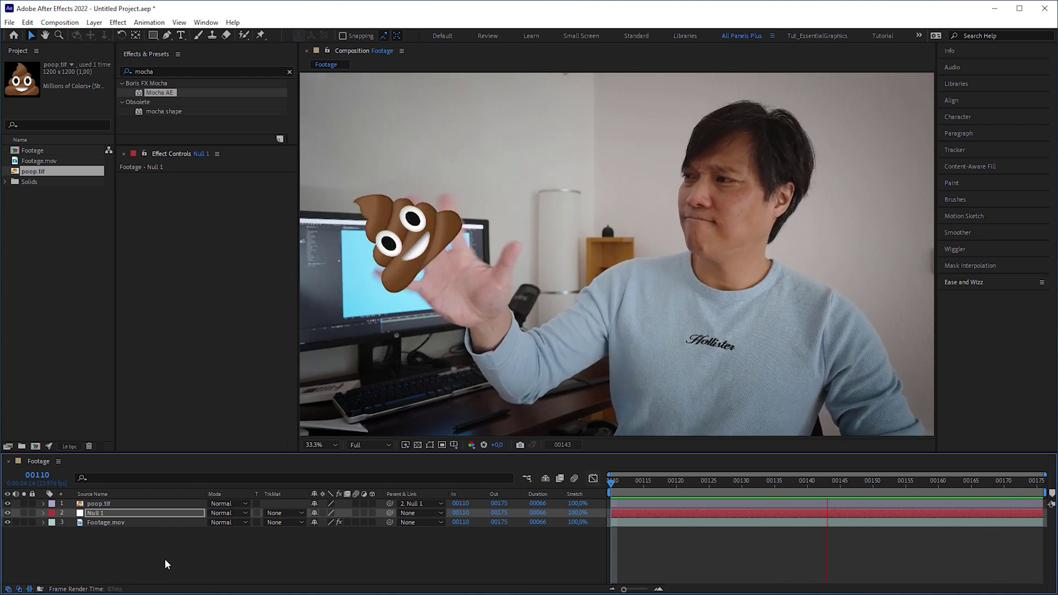
{"action": "key", "text": "space"}
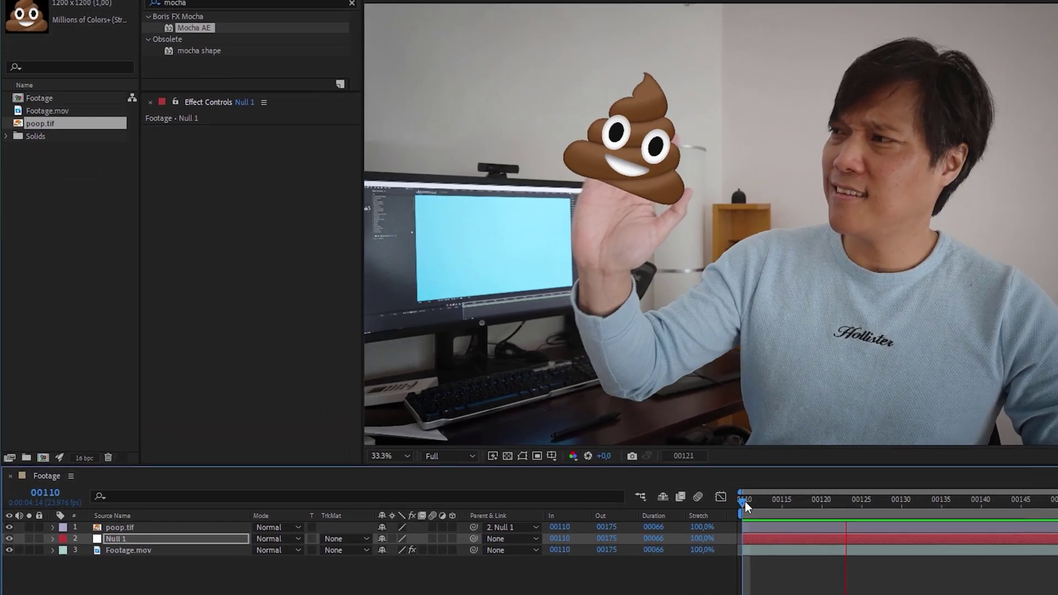
Enable motion blur for the poop.tif layer and the composition, and preview the animation.
{"action": "left_click", "coordinate": [445, 531]}
{"action": "key", "text": "space"}
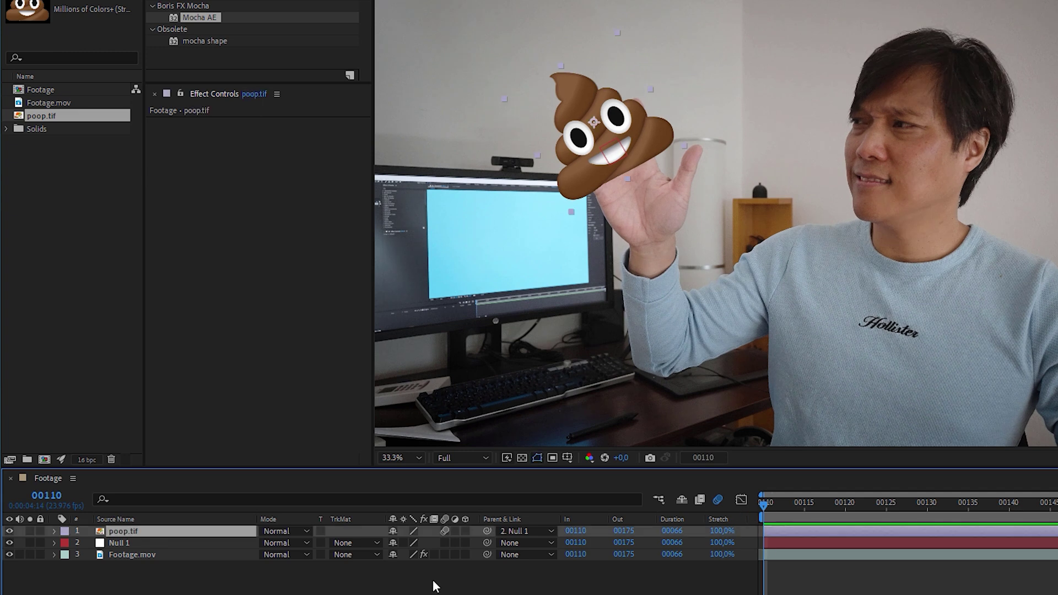
Step back and forth through the waving frames up to about 123 to compare the emoji's motion blur with the hand's.
{"action": "key", "text": "Page_Down"}
{"action": "key", "text": "Page_Down"}
{"action": "key", "text": "Page_Down"}
{"action": "key", "text": "Page_Down"}
{"action": "key", "text": "Page_Down"}
{"action": "key", "text": "Page_Down"}
{"action": "key", "text": "Page_Down"}
{"action": "key", "text": "Page_Down"}
{"action": "key", "text": "Page_Down"}
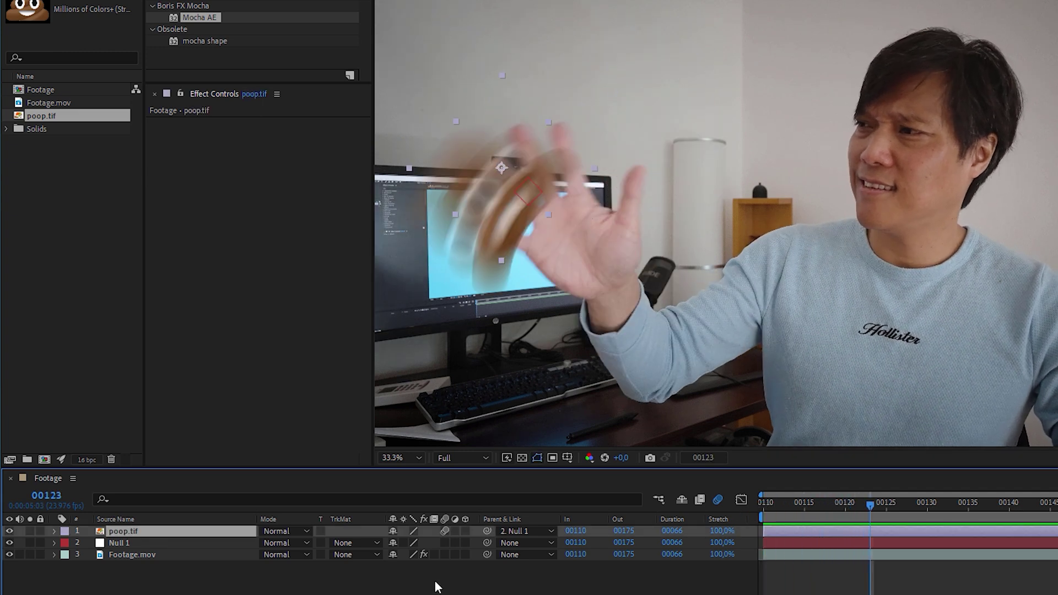
{"action": "key", "text": "Page_Down"}
{"action": "key", "text": "Page_Up"}
{"action": "key", "text": "Page_Up"}
{"action": "key", "text": "Page_Up"}
{"action": "key", "text": "Page_Up"}
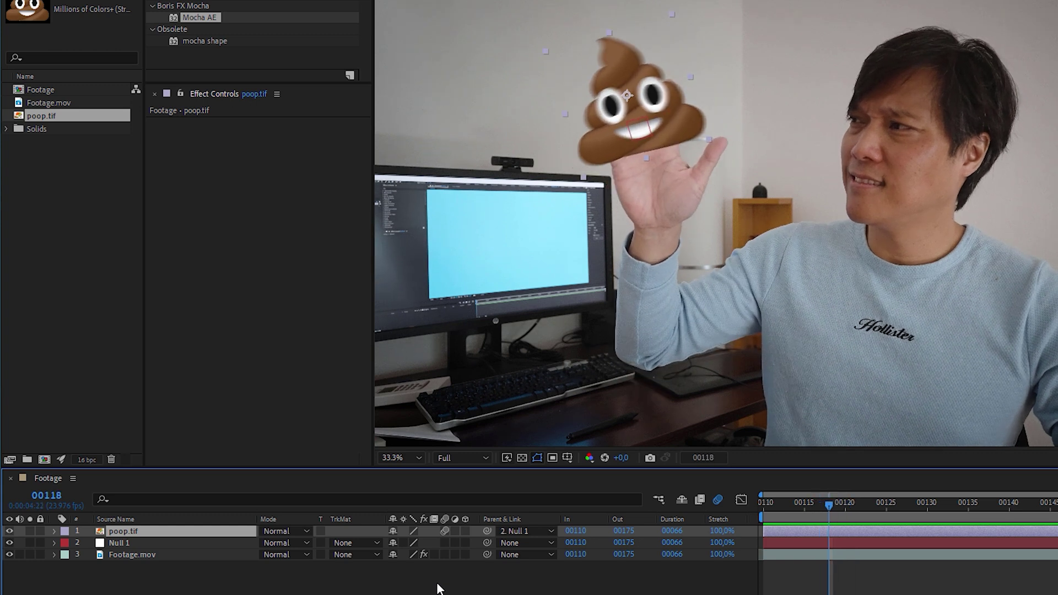
Open the composition settings of the Footage composition.
{"action": "left_click", "coordinate": [41, 89]}
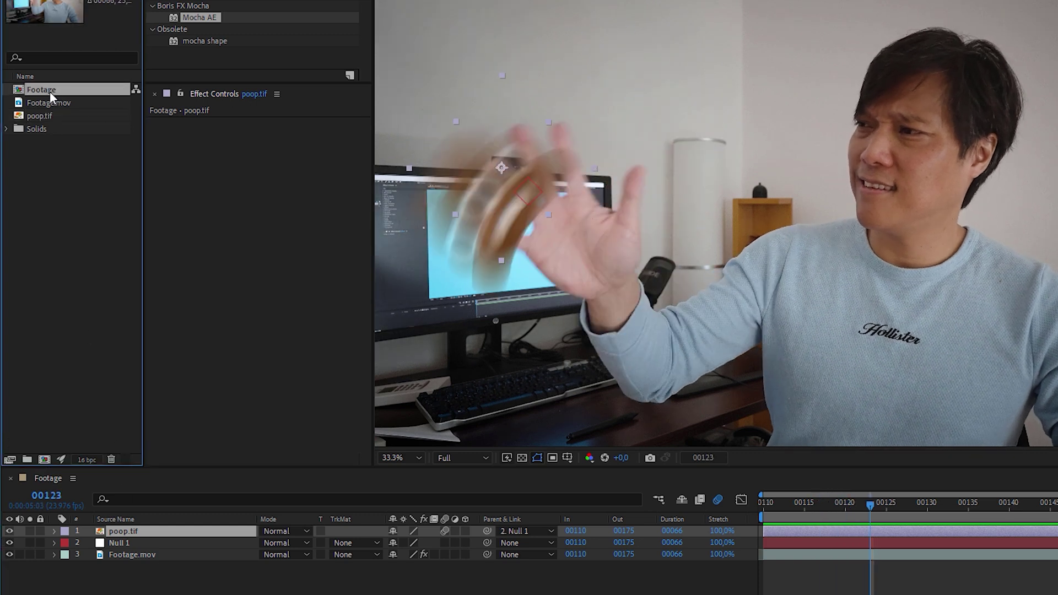
{"action": "key", "text": "ctrl+k"}
{"action": "left_click", "coordinate": [394, 216]}
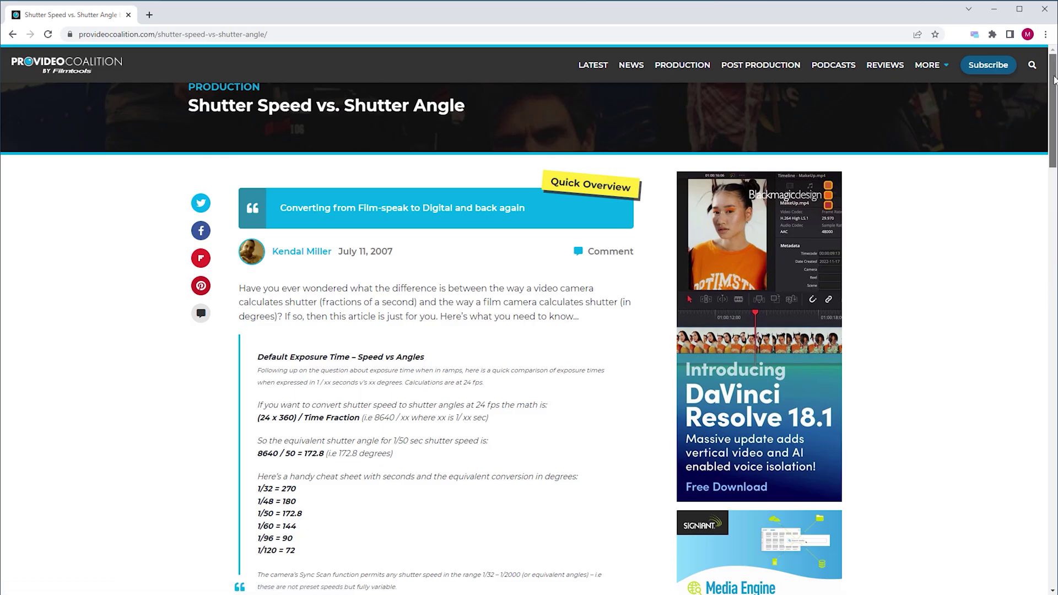
Read the speed-to-angle conversion formula in the Shutter Speed vs. Shutter Angle article and browse the January 2023 After Effects roundup.
{"action": "left_click_drag", "start_coordinate": [1054, 83], "coordinate": [1031, 136]}
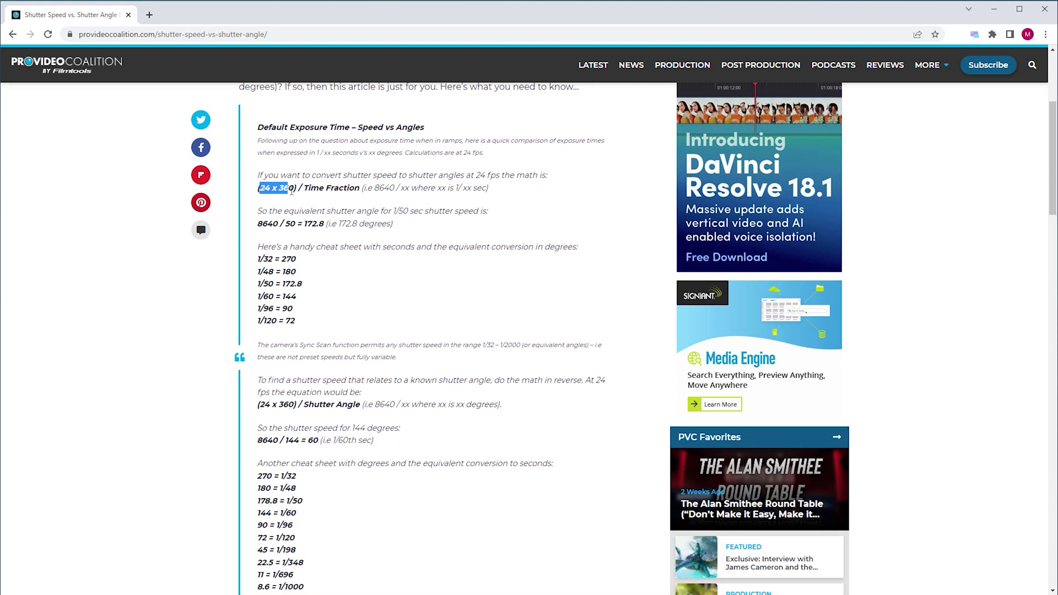
{"action": "left_click_drag", "start_coordinate": [259, 226], "coordinate": [304, 226]}
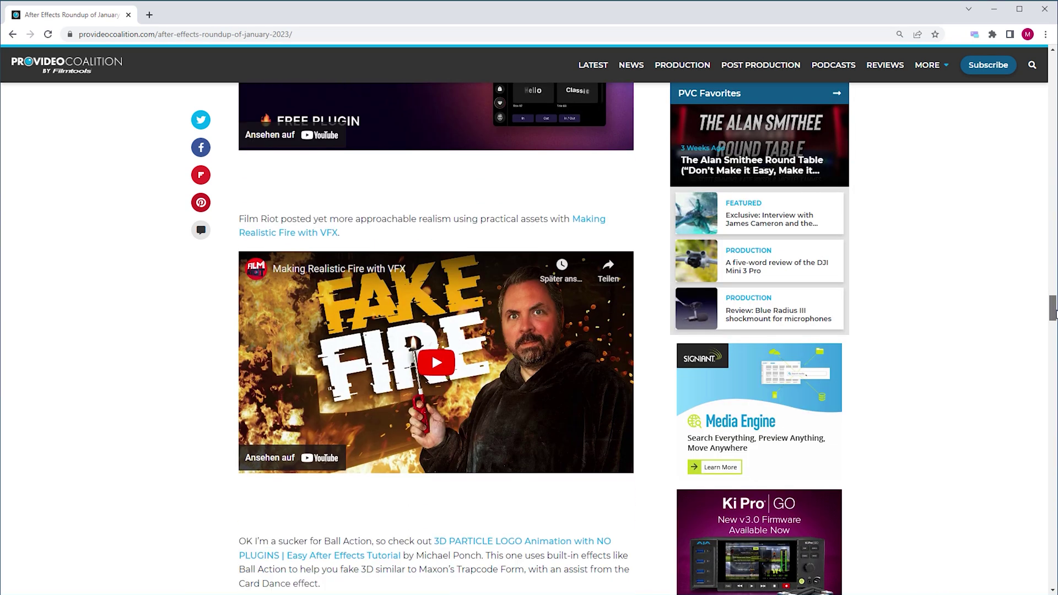
{"action": "scroll", "coordinate": [1054, 331], "scroll_direction": "down", "scroll_amount": 7}
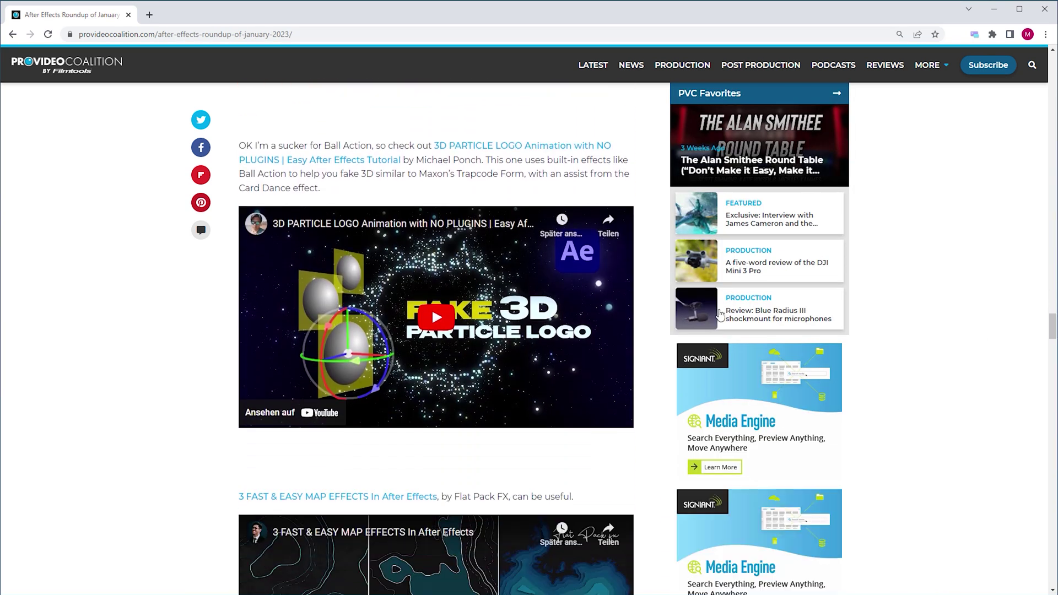
{"action": "left_click", "coordinate": [440, 330]}
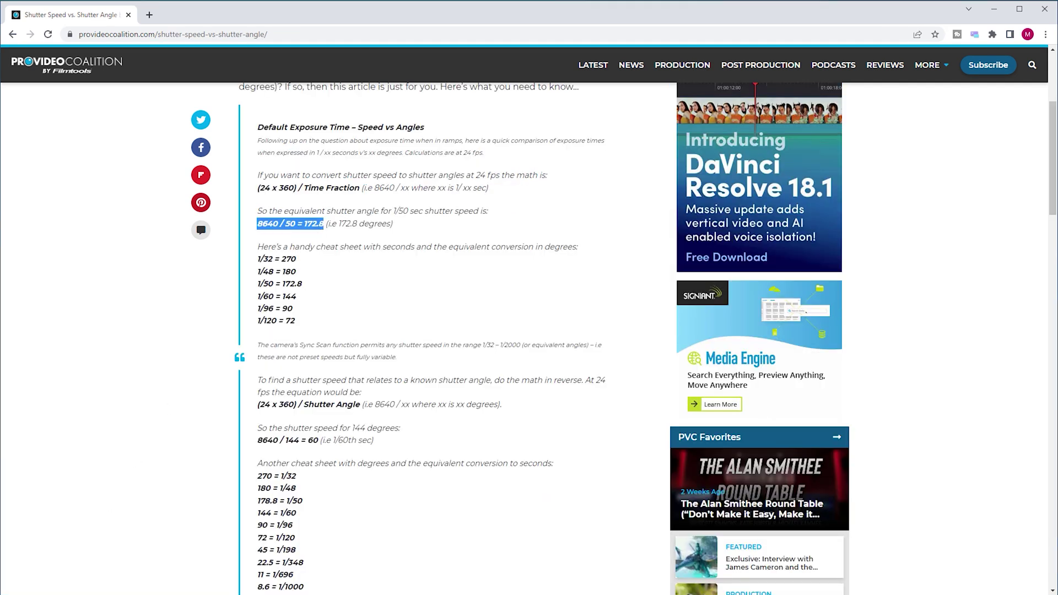
Switch to the calculator and compute the shutter angle by multiplying 23.976 by 360 and dividing by the shutter speed's time fraction.
{"action": "key", "text": "alt+Tab"}
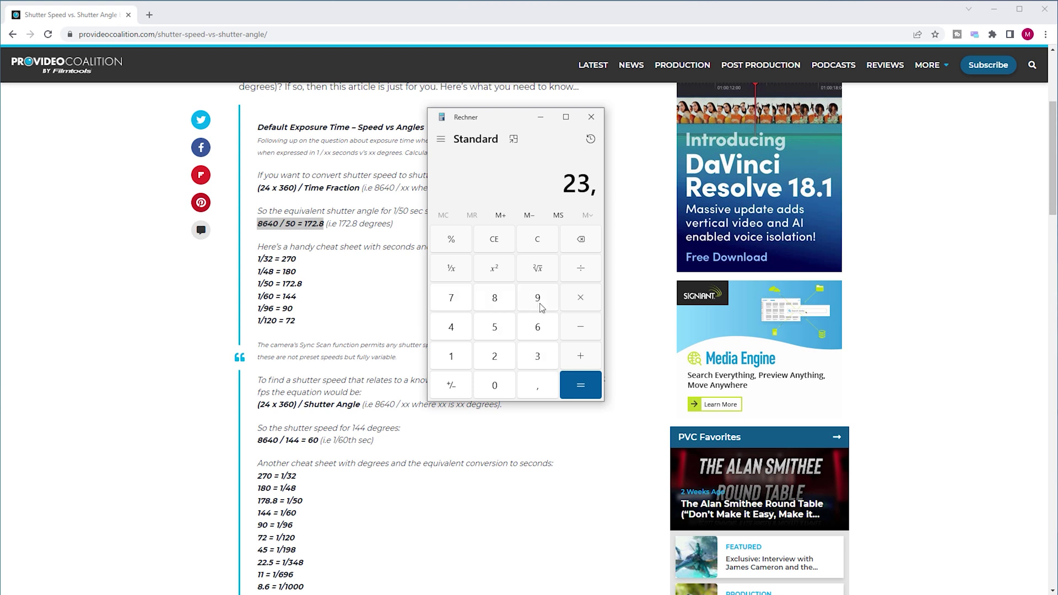
{"action": "left_click", "coordinate": [539, 328]}
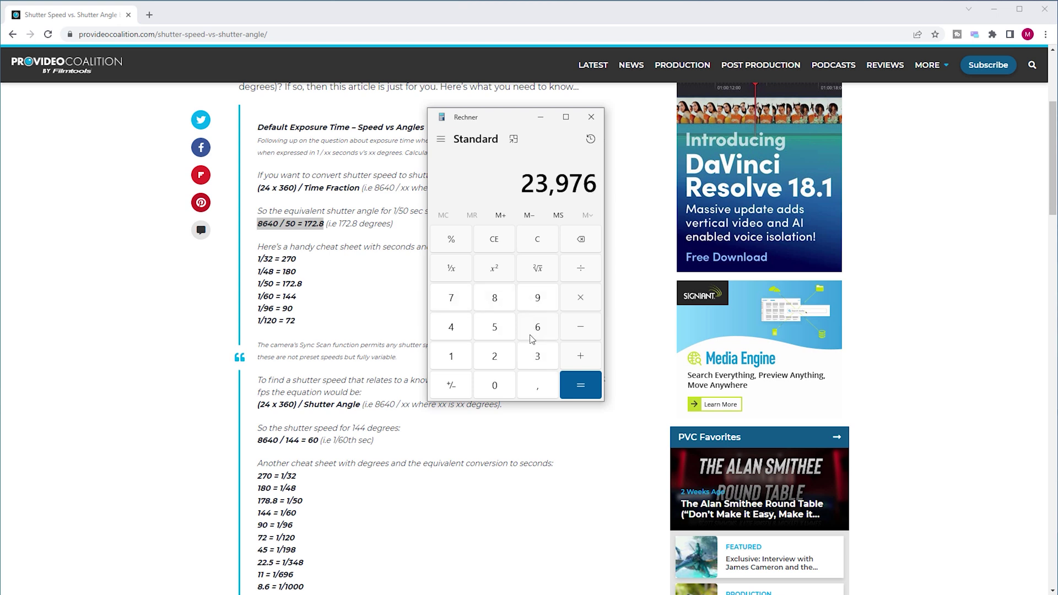
{"action": "left_click", "coordinate": [582, 301]}
{"action": "key", "text": "3"}
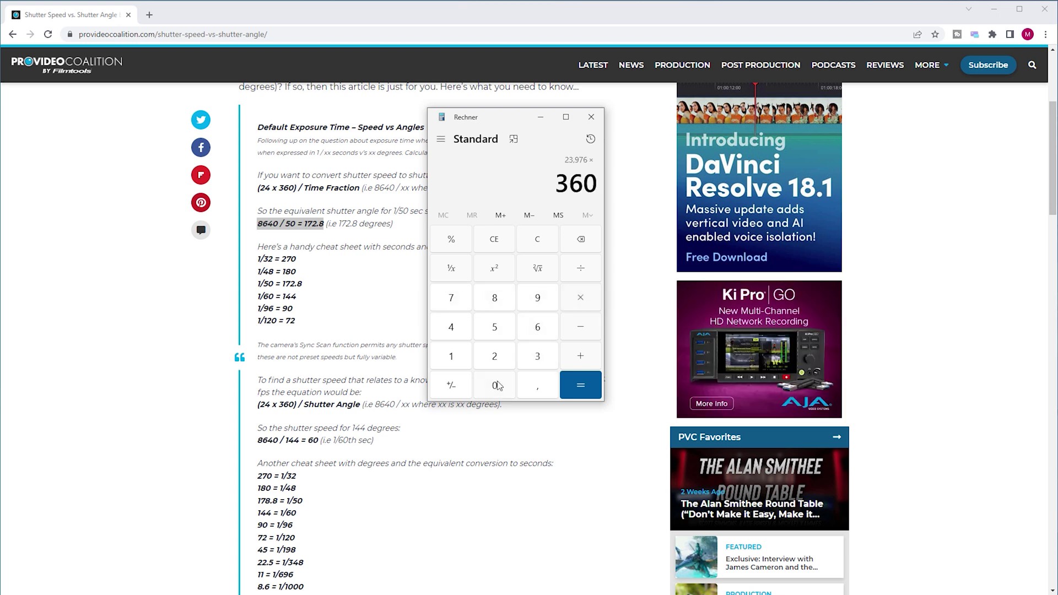
{"action": "left_click", "coordinate": [582, 384]}
{"action": "left_click", "coordinate": [583, 270]}
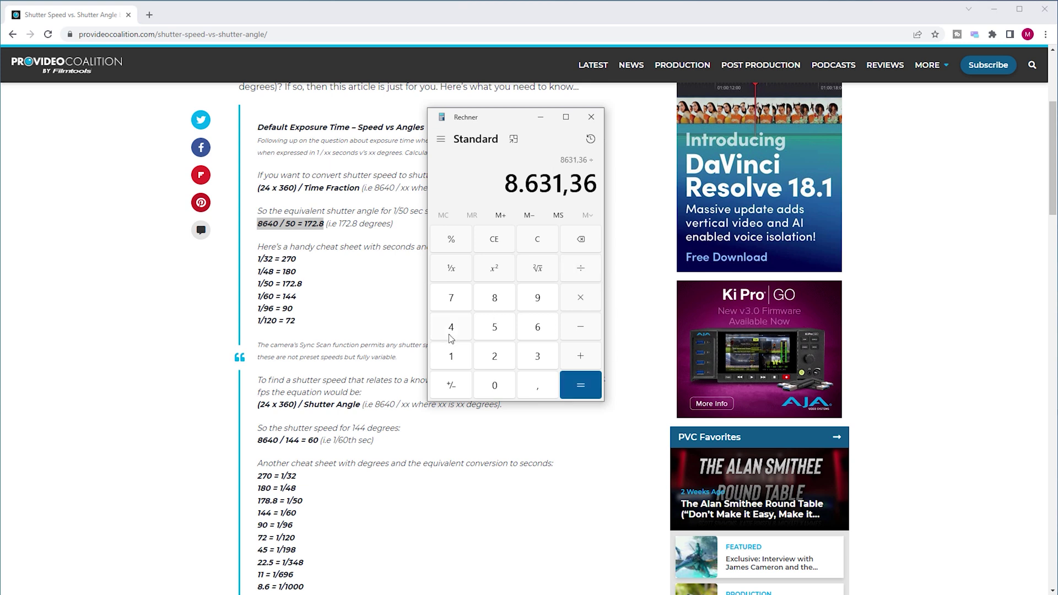
{"action": "left_click", "coordinate": [450, 336]}
{"action": "left_click", "coordinate": [498, 386]}
{"action": "left_click", "coordinate": [579, 386]}
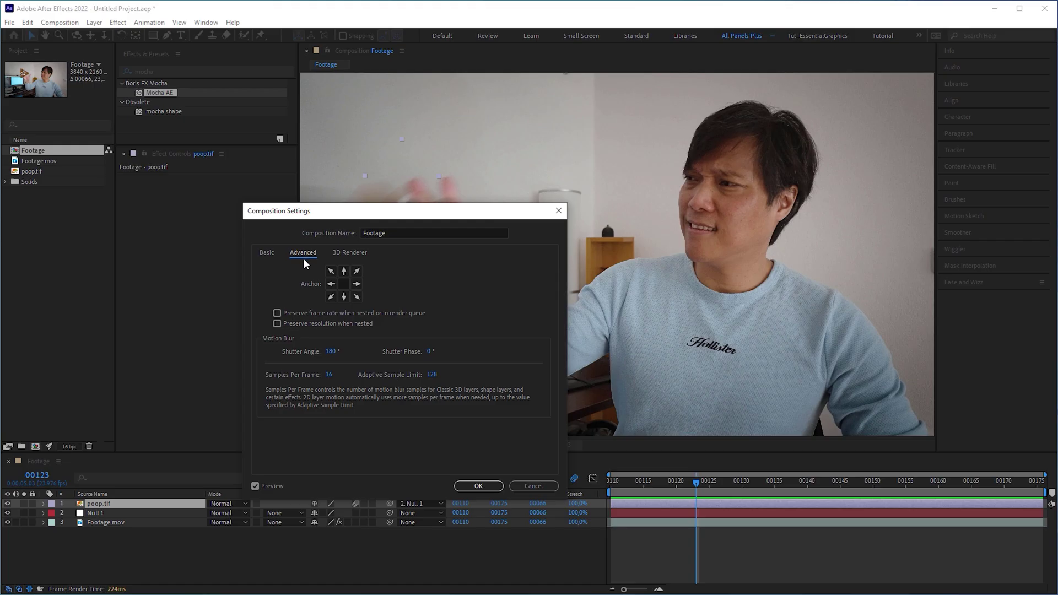
Set the Footage composition's motion blur shutter angle to 22° and apply the composition settings.
{"action": "left_click", "coordinate": [334, 352]}
{"action": "type", "text": "21"}
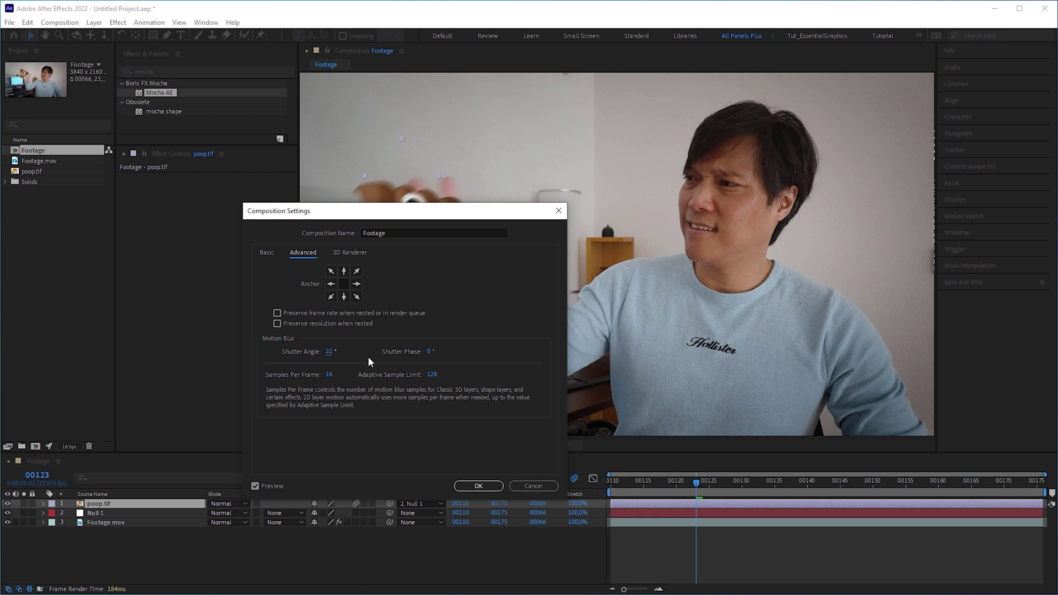
{"action": "left_click", "coordinate": [477, 487]}
Inspect the emoji's motion blur at frame 122 and preview the animation.
{"action": "left_click", "coordinate": [699, 488]}
{"action": "key", "text": "Page_Up"}
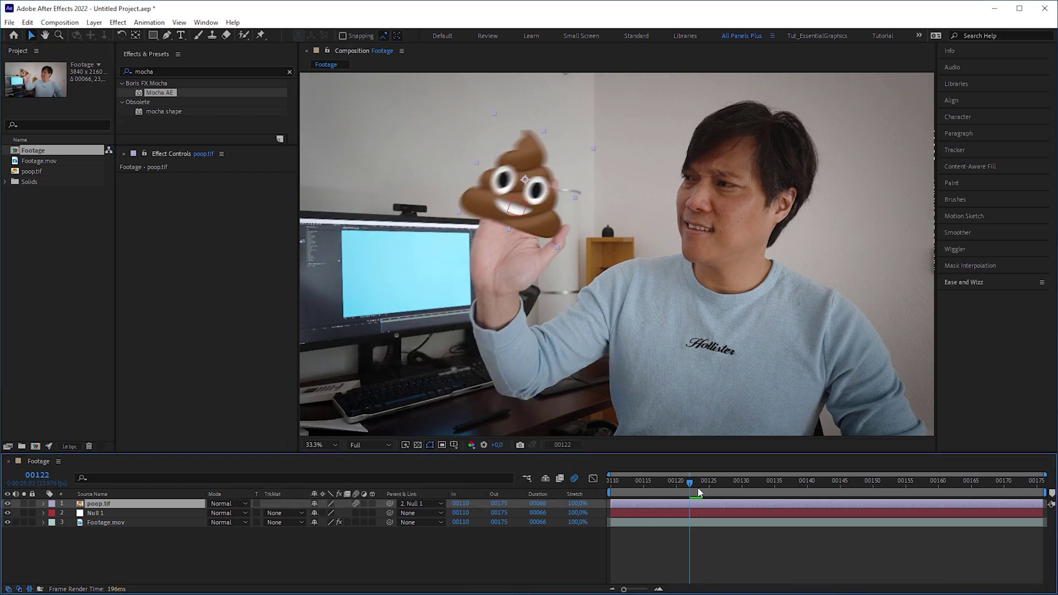
{"action": "key", "text": "space"}
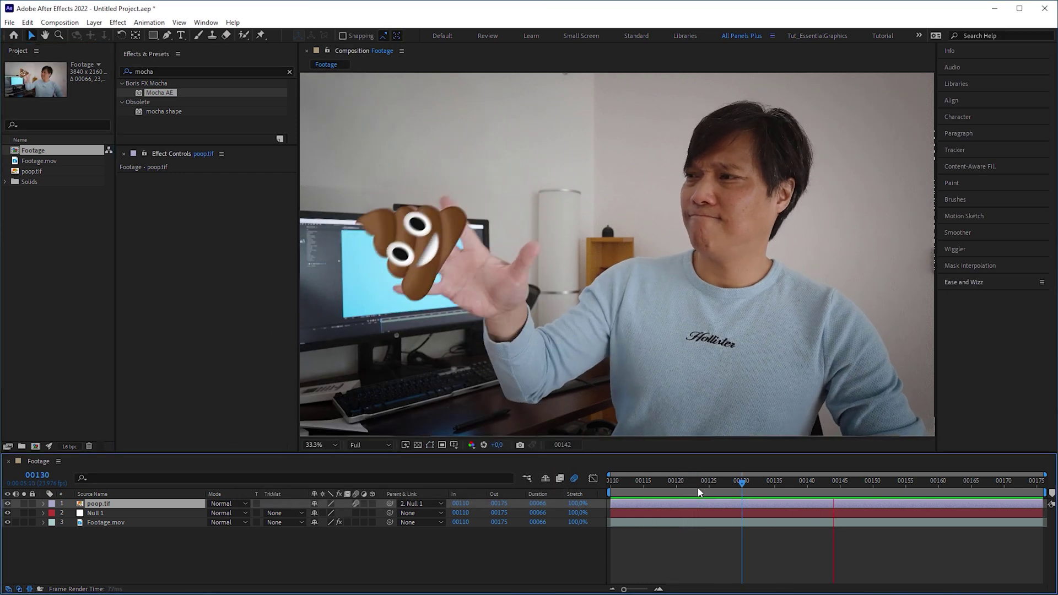